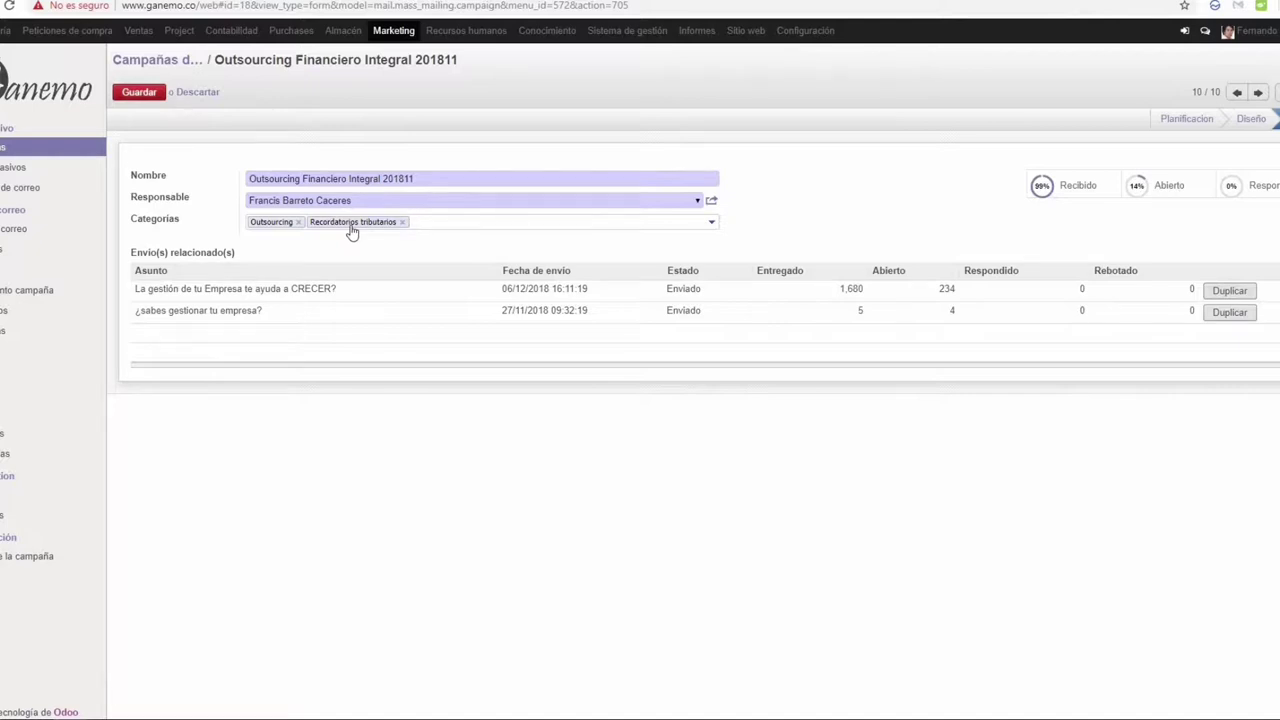
Step: Drop the Recordatorios tributarios category, save, and reopen the Outsourcing Financiero Integral 201811 mailings
key(BackSpace)
click(145, 93)
click(157, 59)
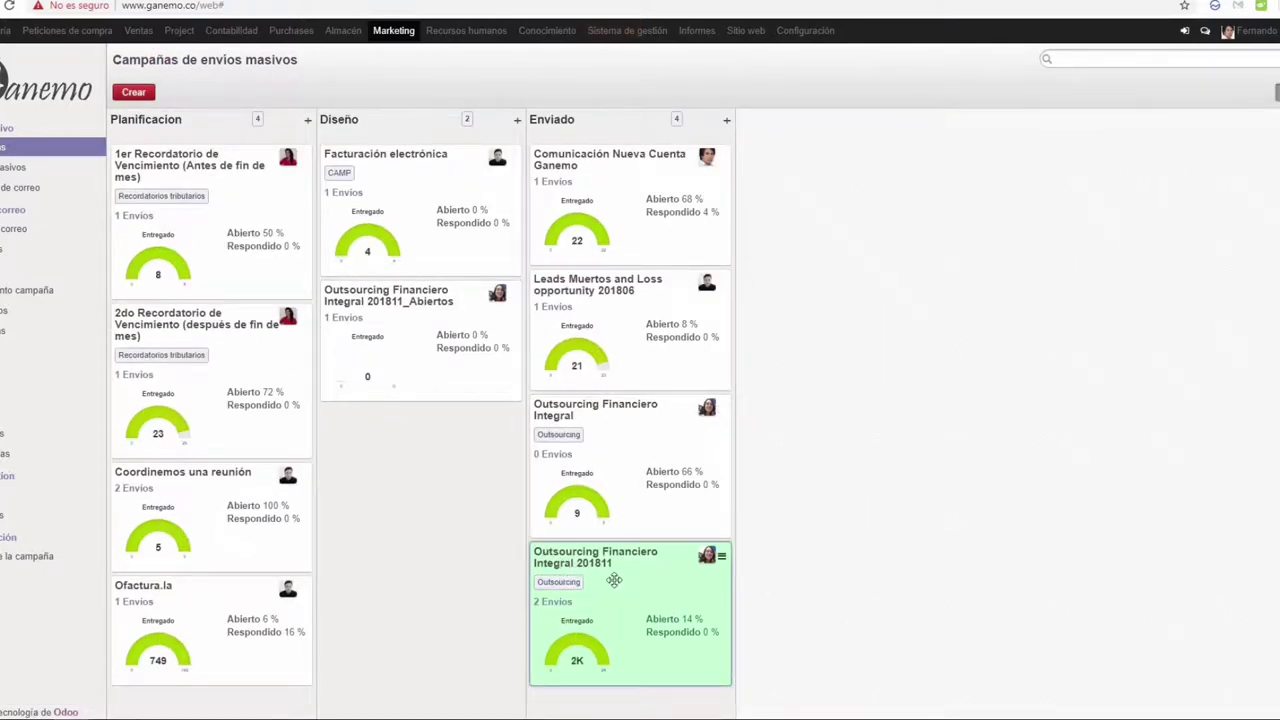
click(614, 580)
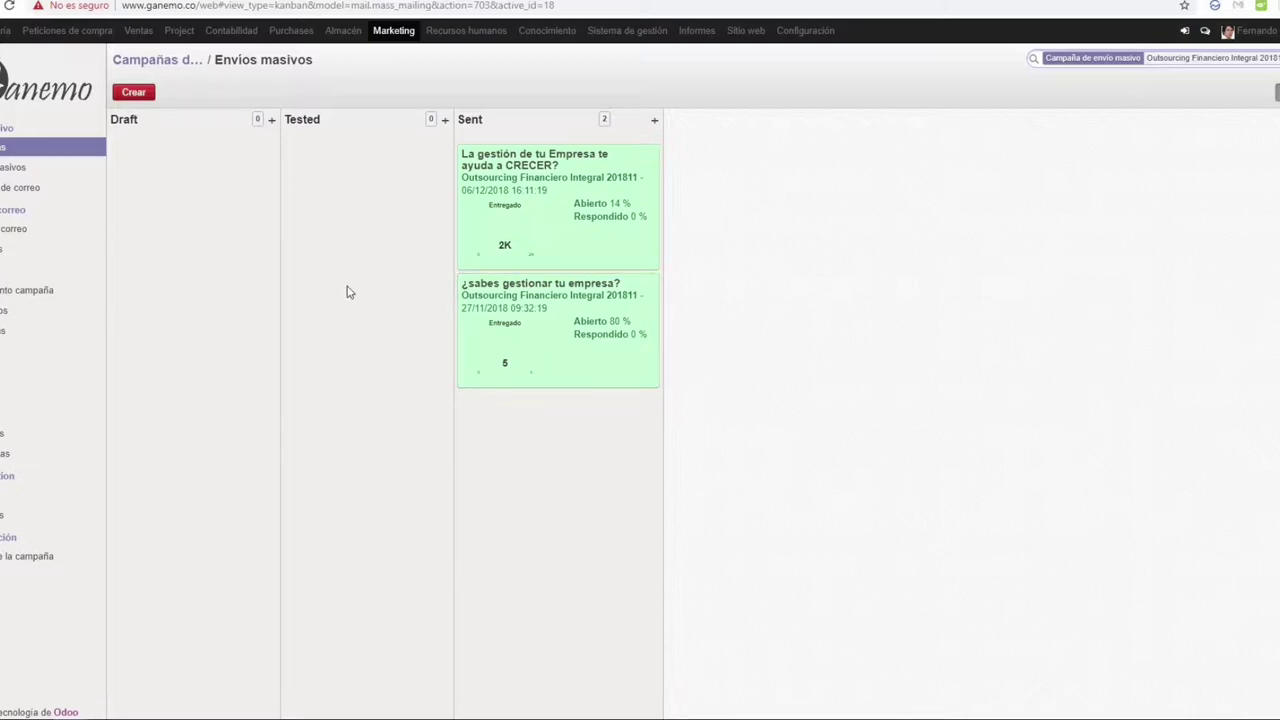
Step: Create a new mass mailing and replace the sender e-mail address in the De field
click(143, 96)
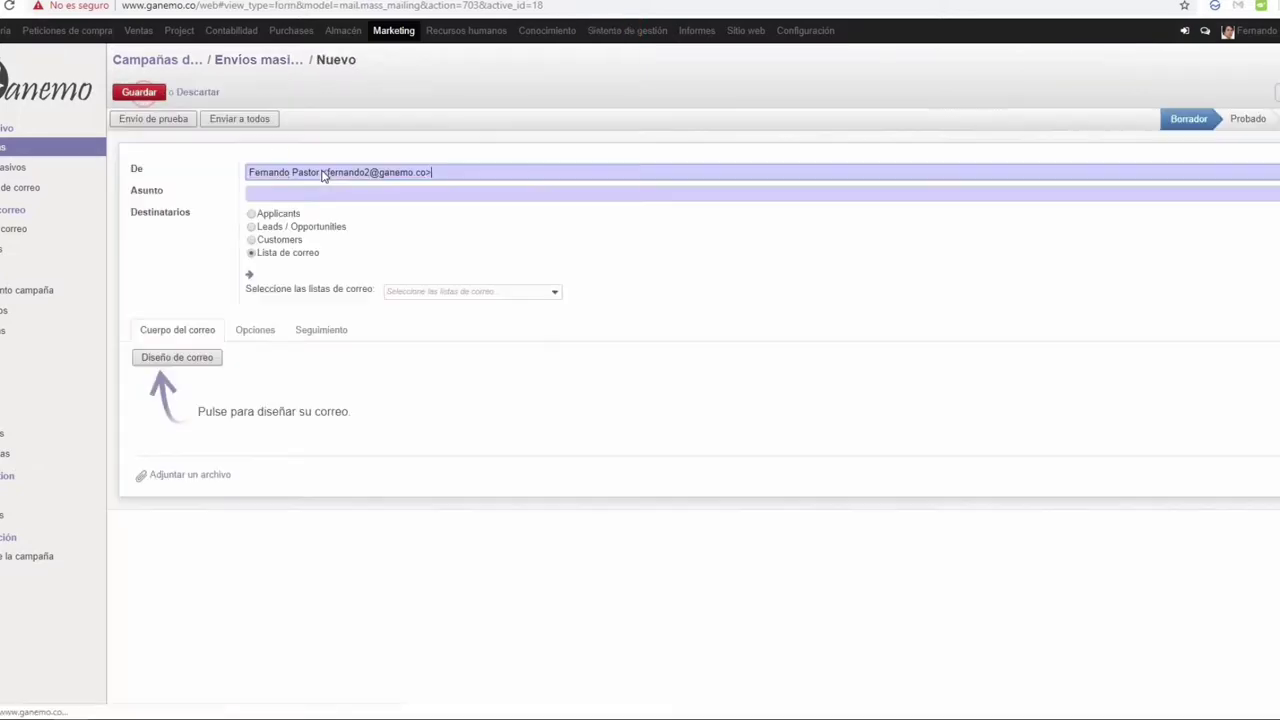
click(250, 170)
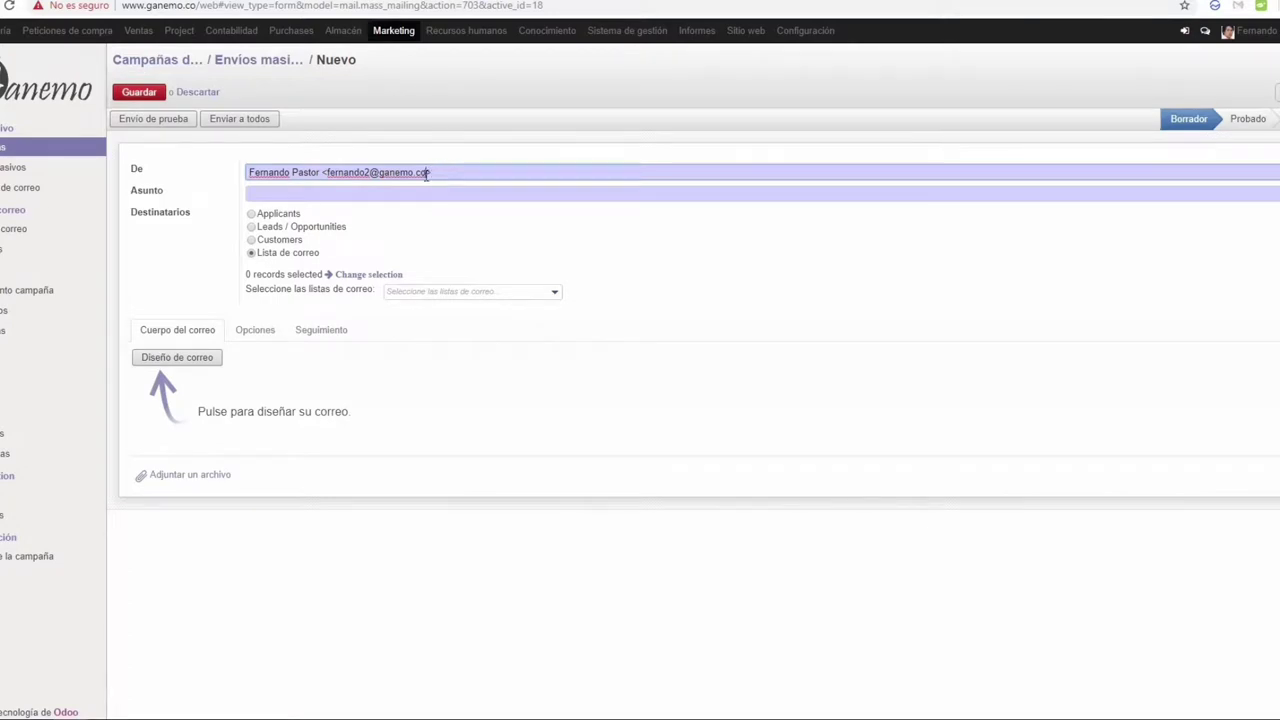
drag(428, 173, 326, 172)
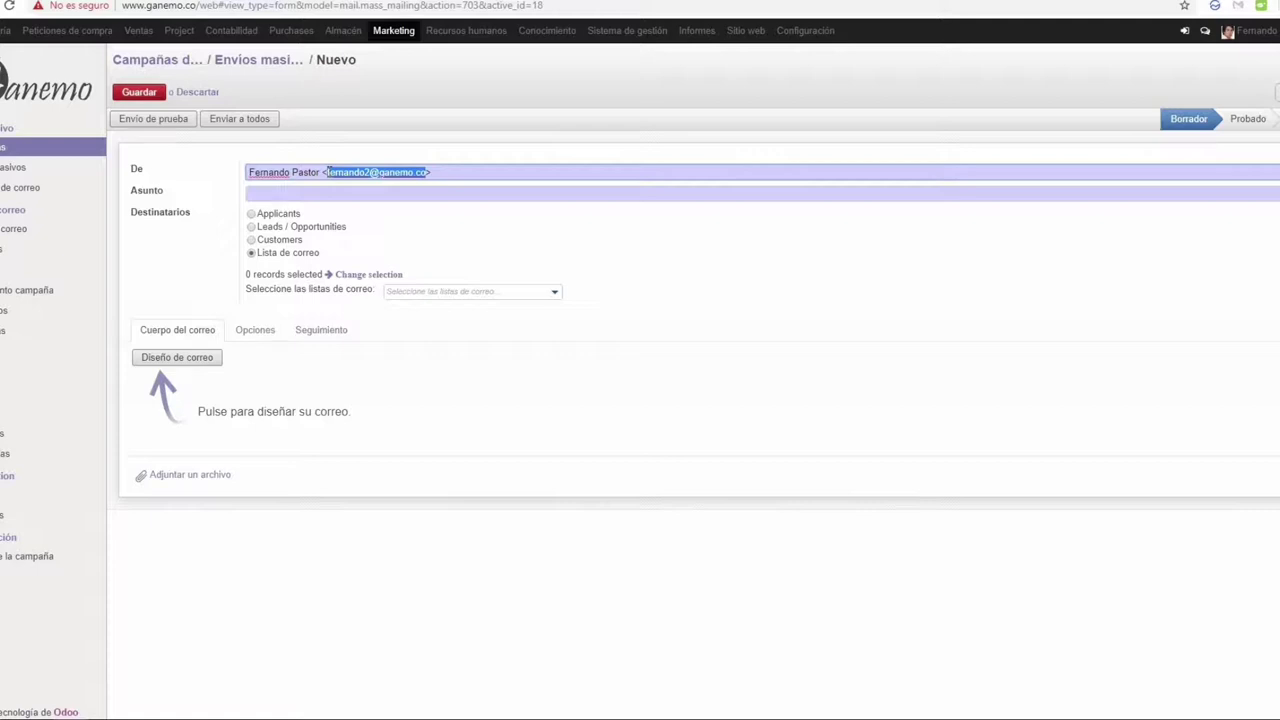
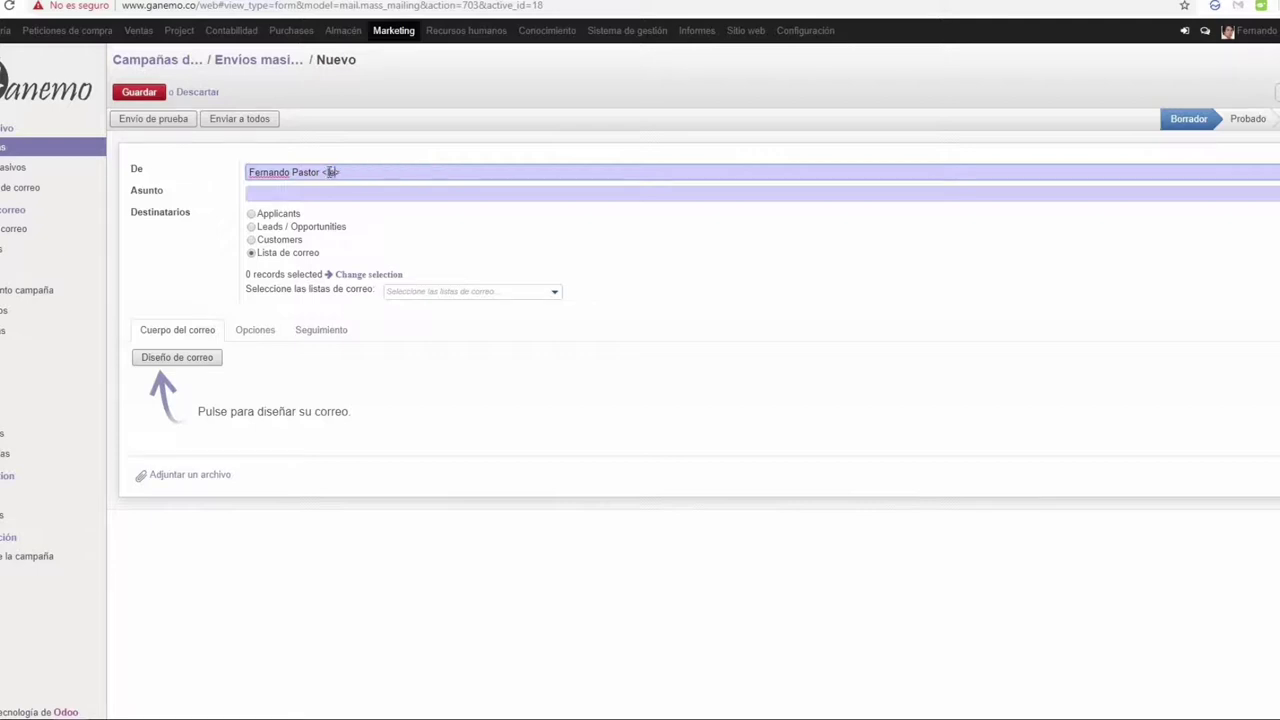
triple_click(399, 172)
click(389, 192)
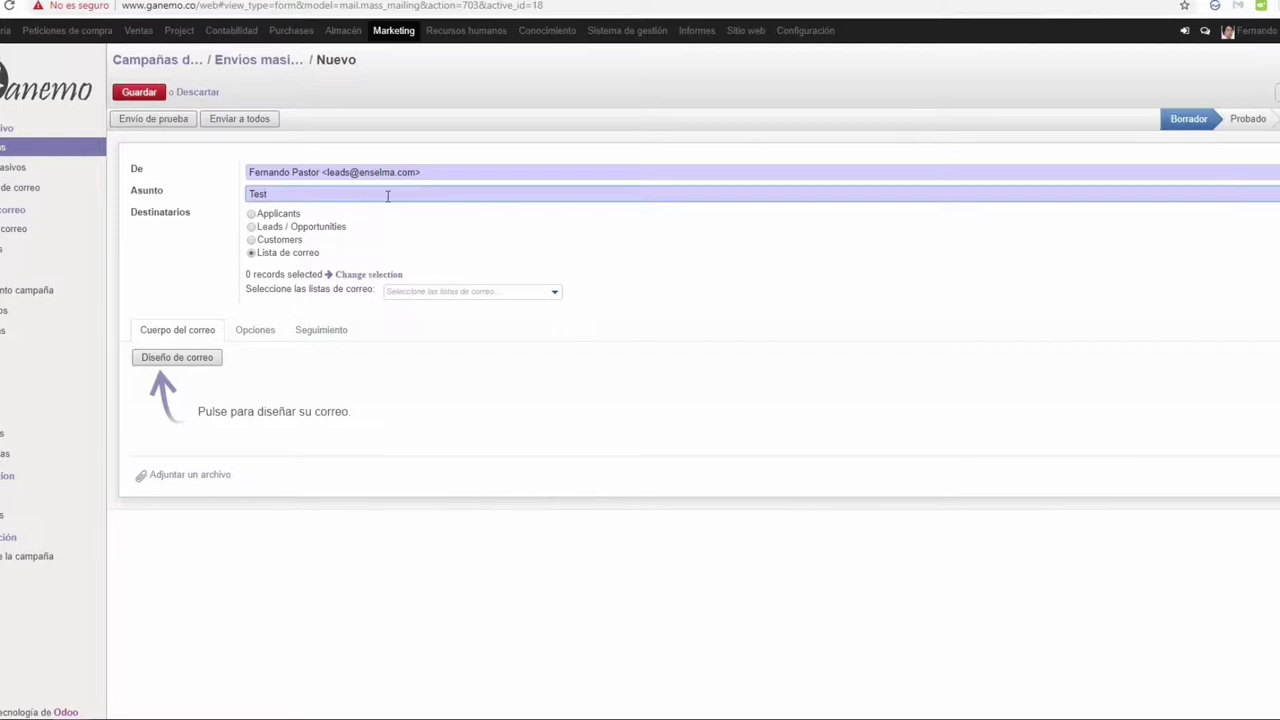
Step: Target Leads / Opportunities and bring up the lead picker with its search options
click(252, 227)
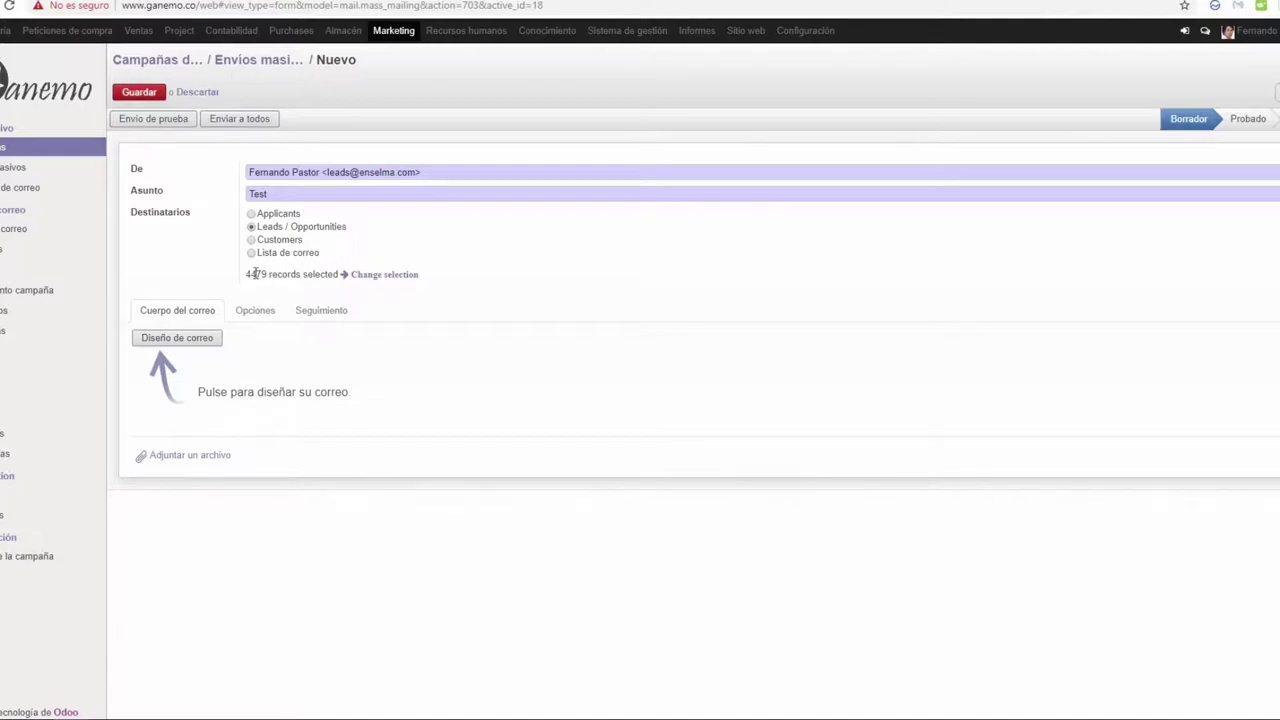
click(370, 276)
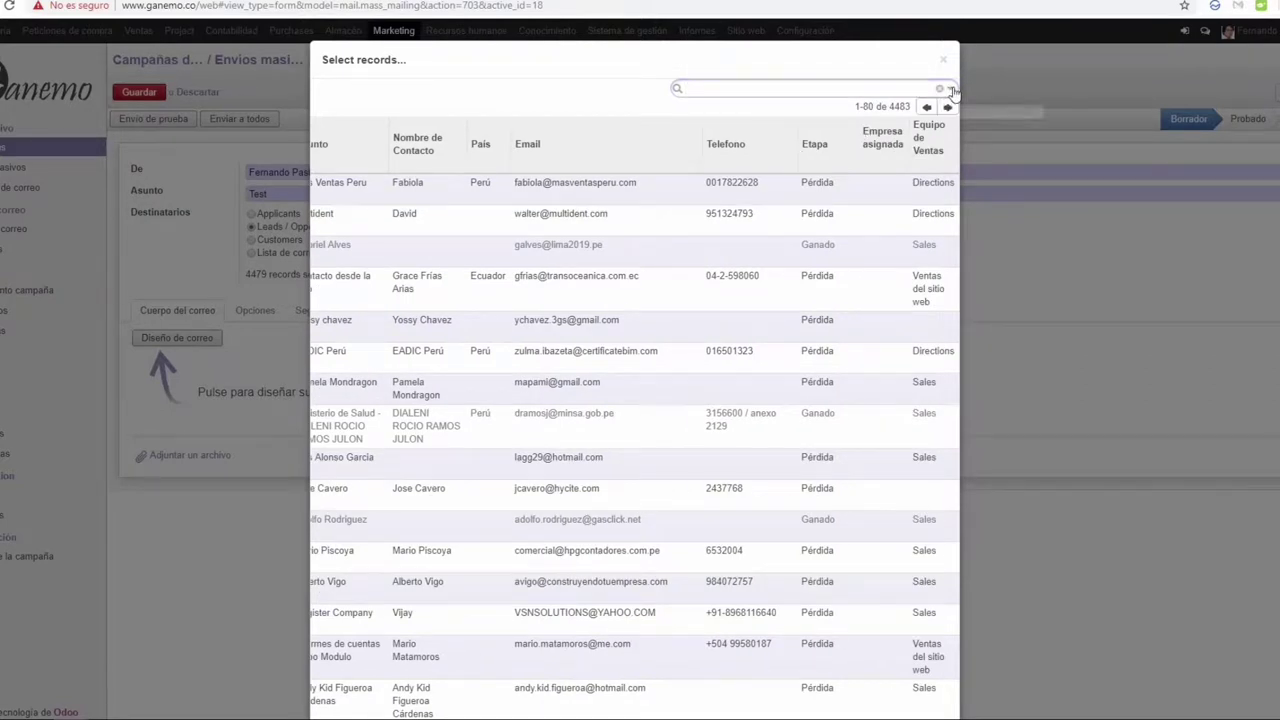
click(948, 88)
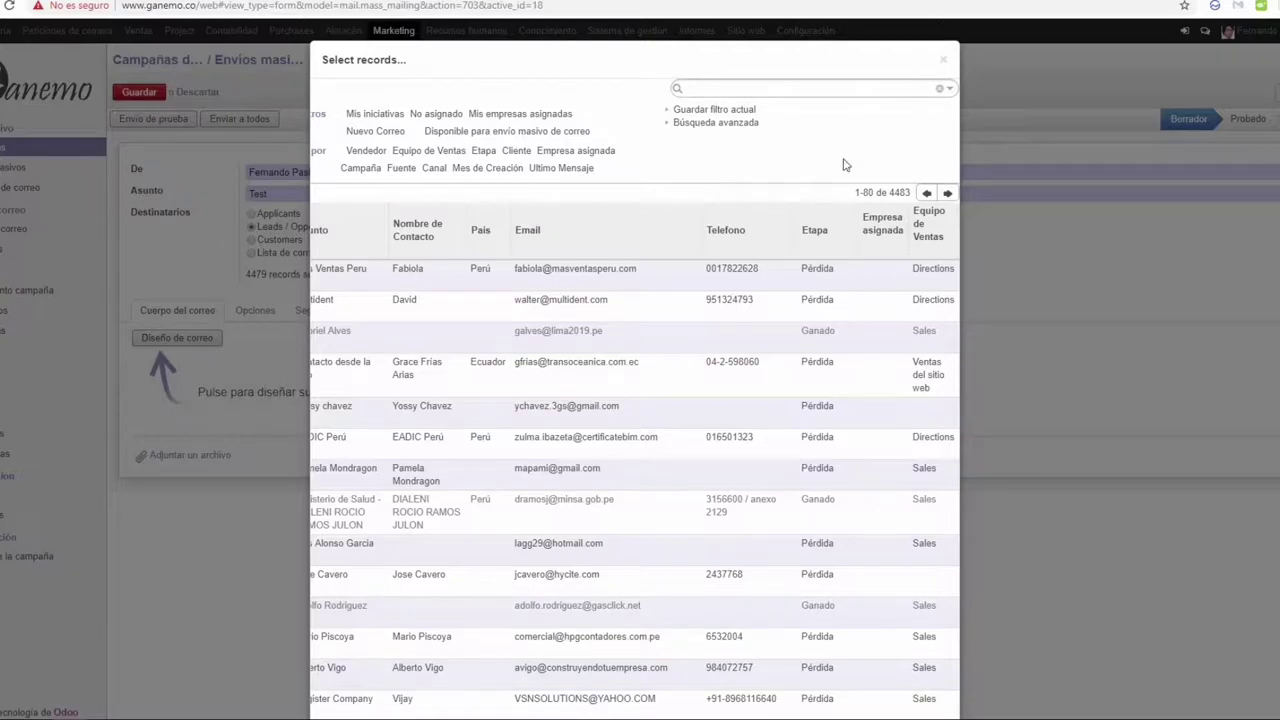
scroll(636, 446, down, 15)
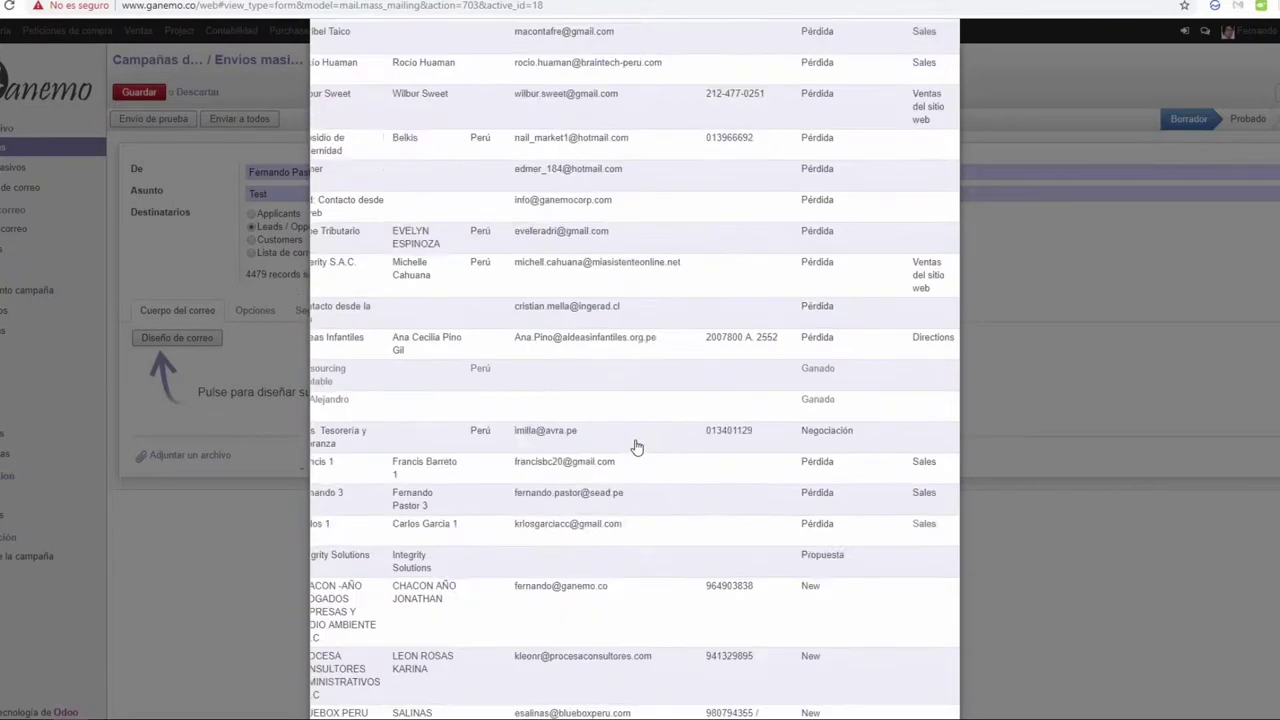
scroll(636, 446, up, 20)
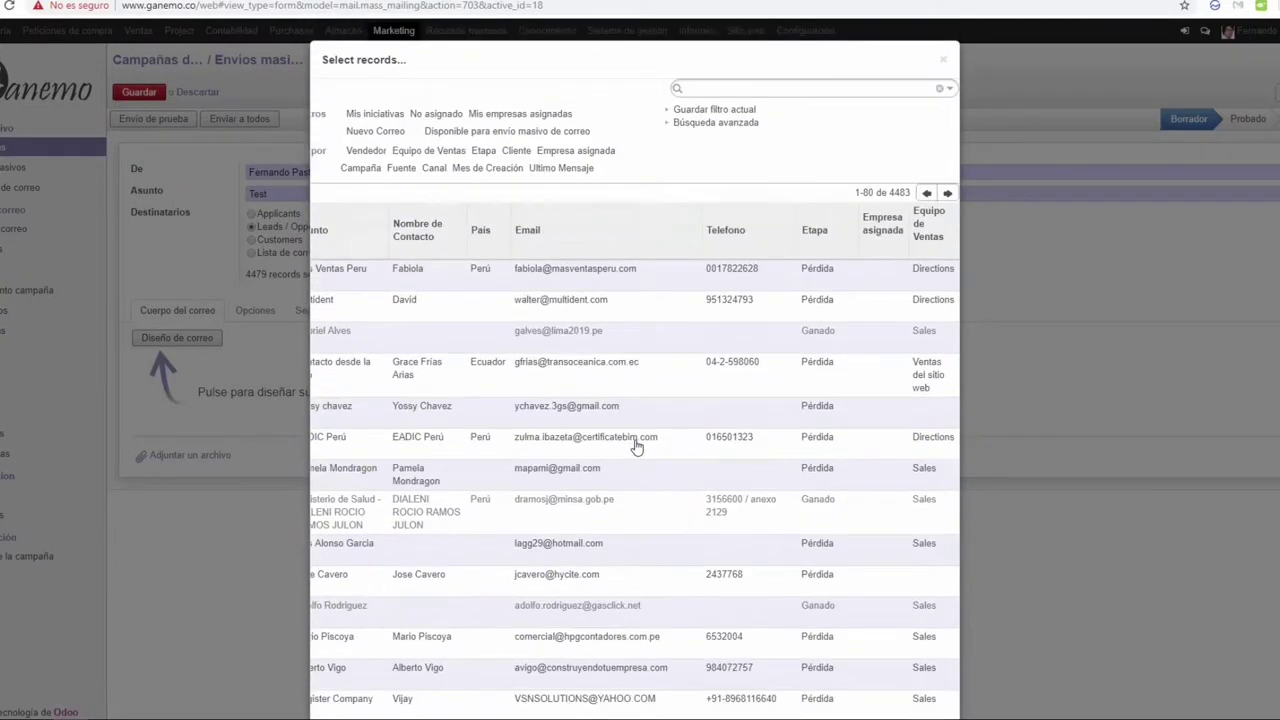
scroll(636, 440, left, 3)
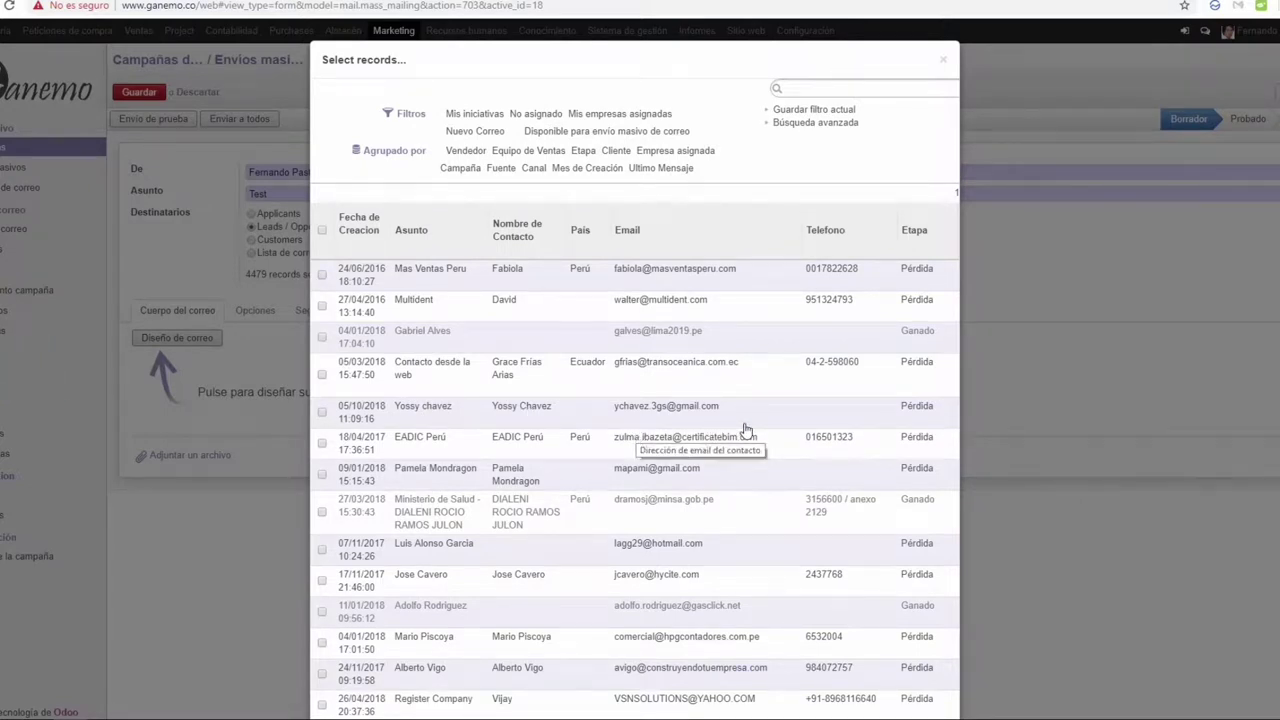
scroll(749, 429, right, 2)
scroll(745, 430, down, 3)
scroll(745, 430, up, 3)
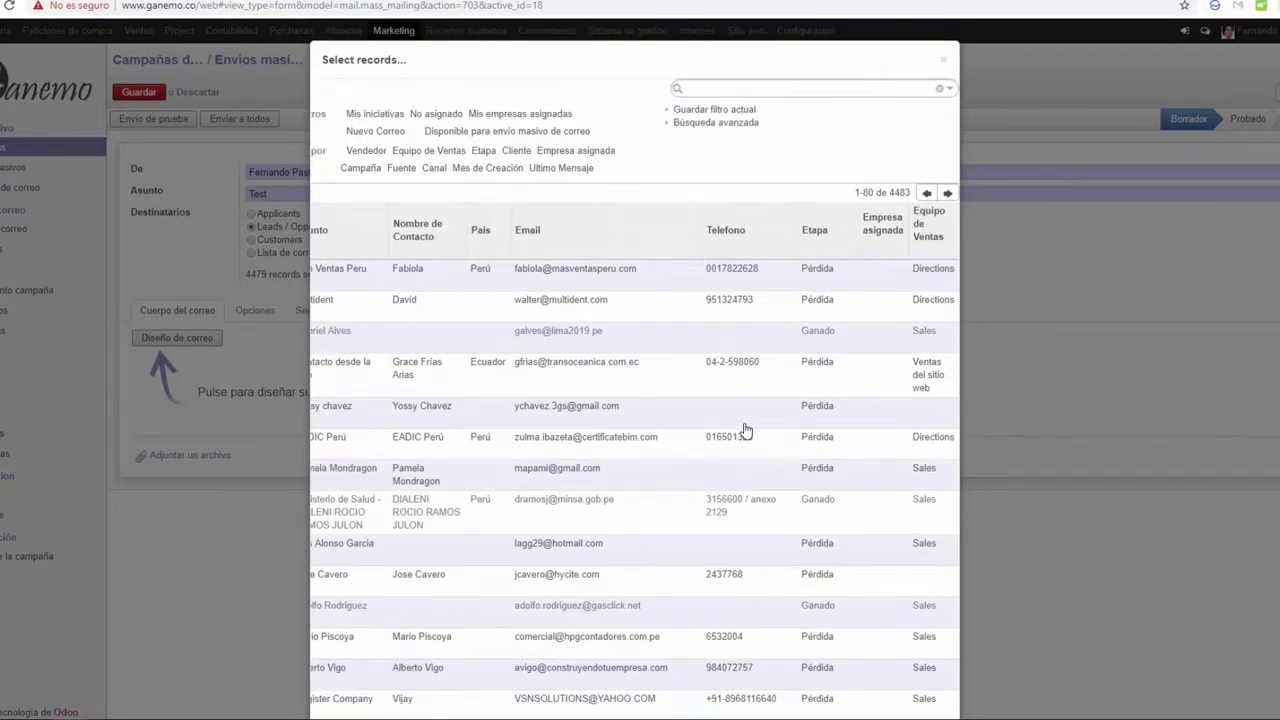
scroll(745, 430, left, 2)
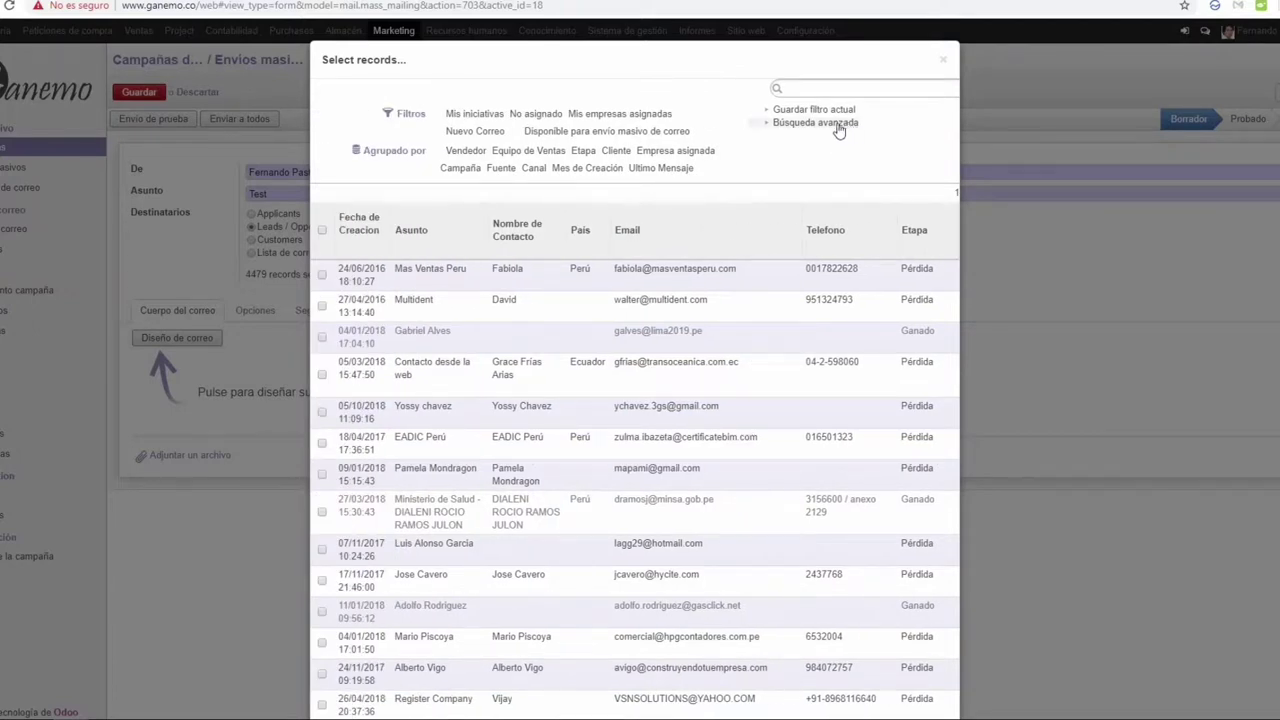
Step: Filter the leads with an advanced search where Vendedor contains the salesperson's name
click(838, 124)
click(820, 145)
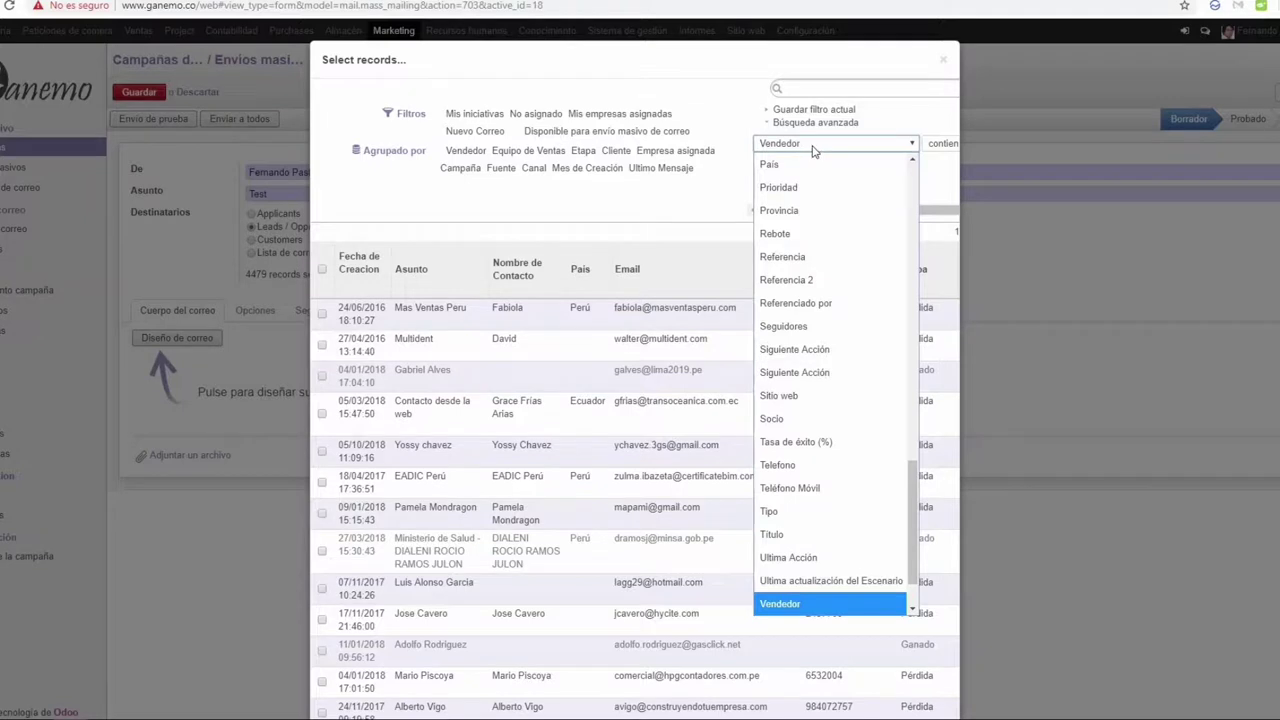
click(812, 147)
key(Tab)
key(Tab)
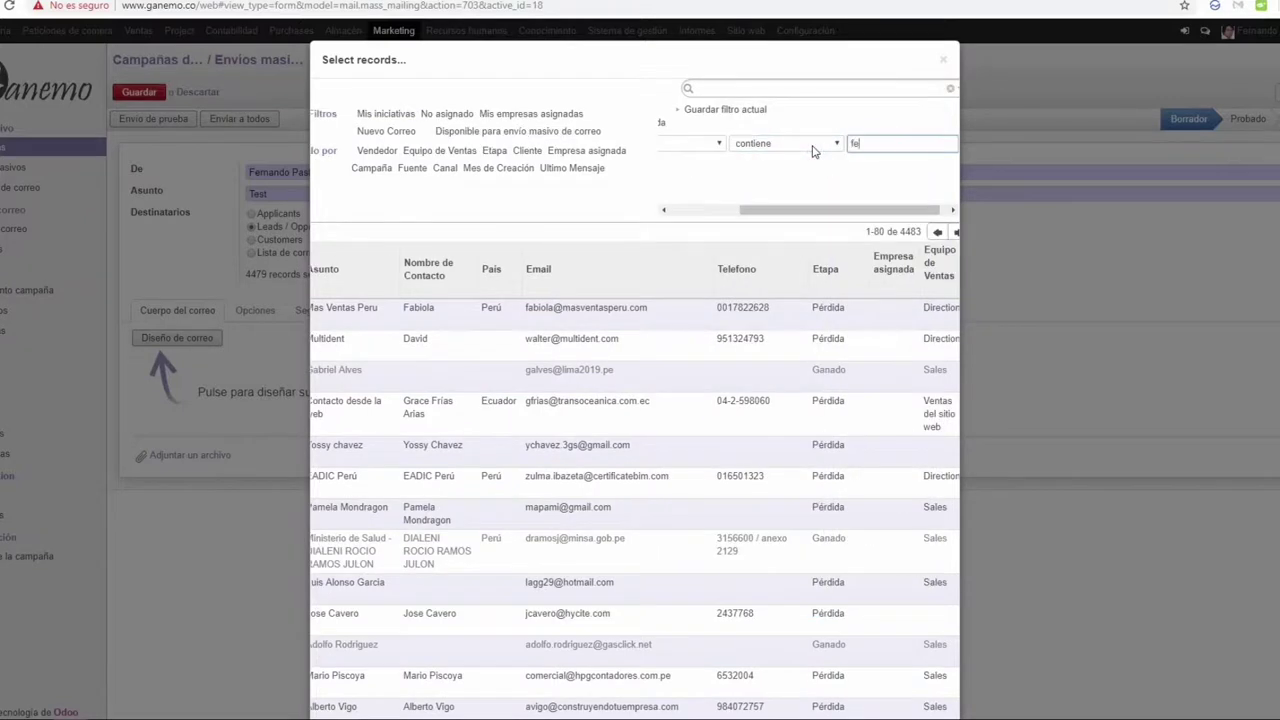
text(fernando)
key(Return)
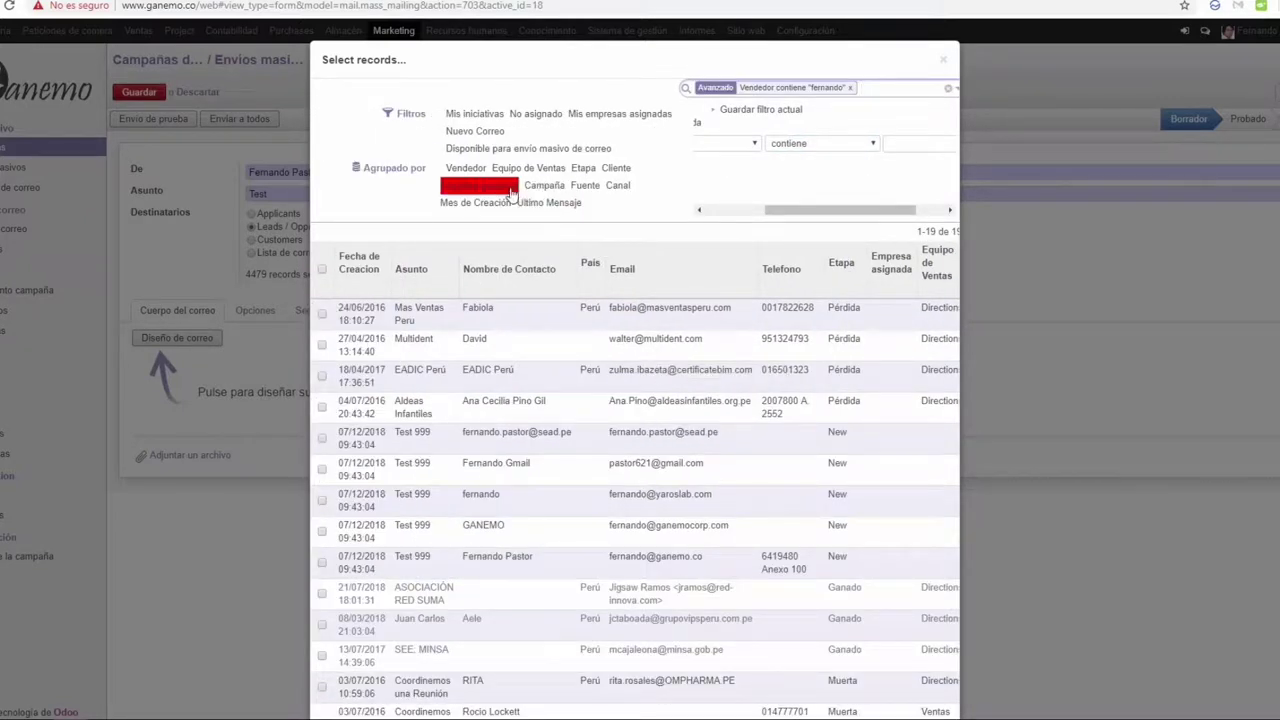
Step: Group by Campaña and tick the five Test 999 leads under Gestión Financiera integral - Ganemo
click(544, 185)
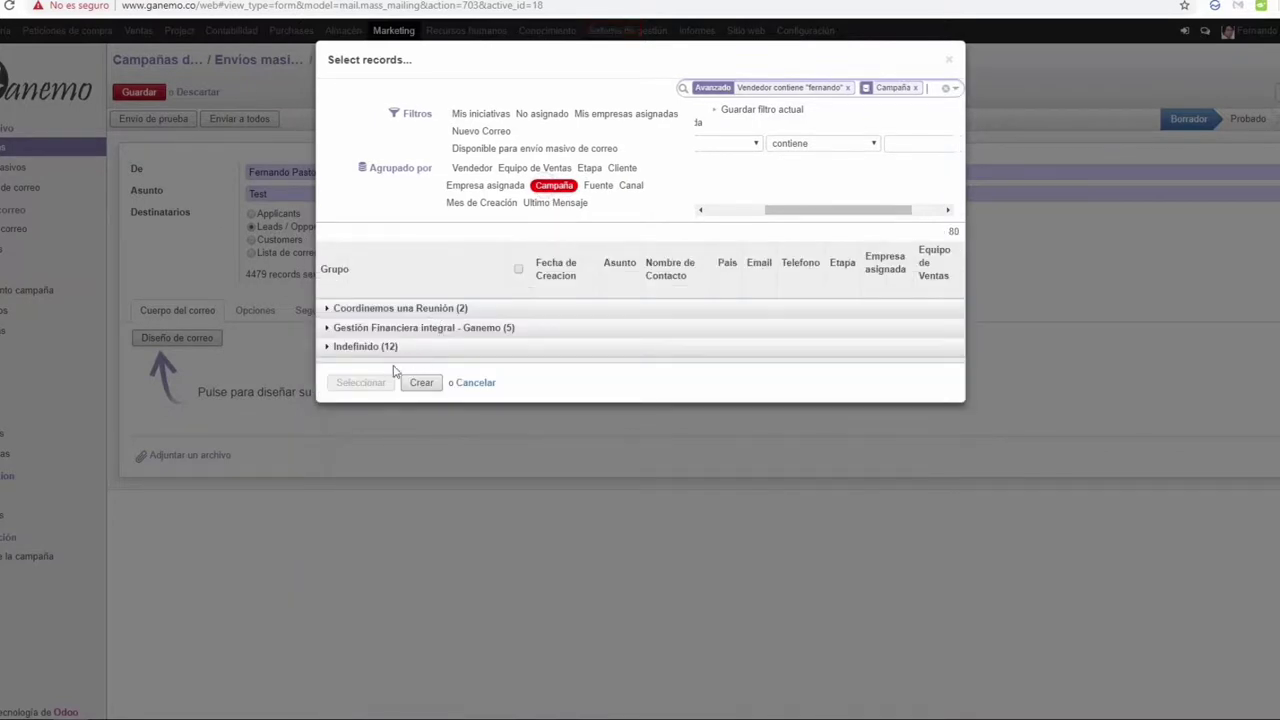
click(400, 329)
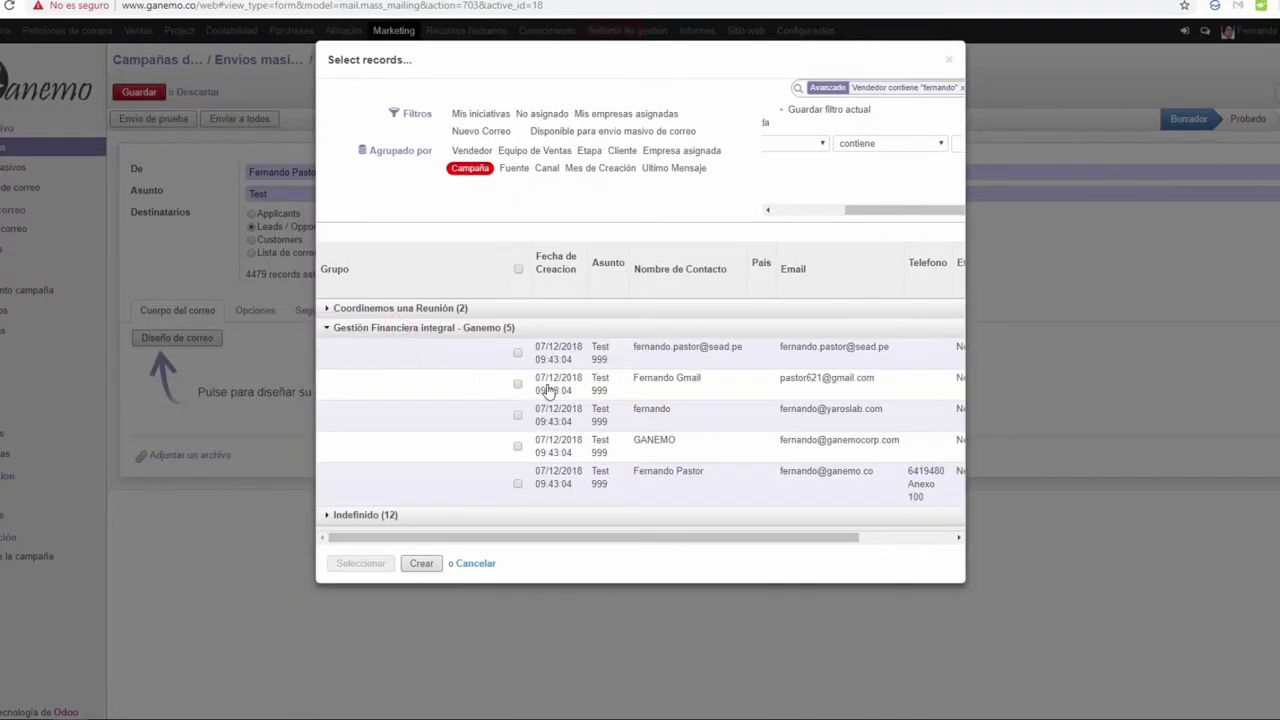
click(518, 353)
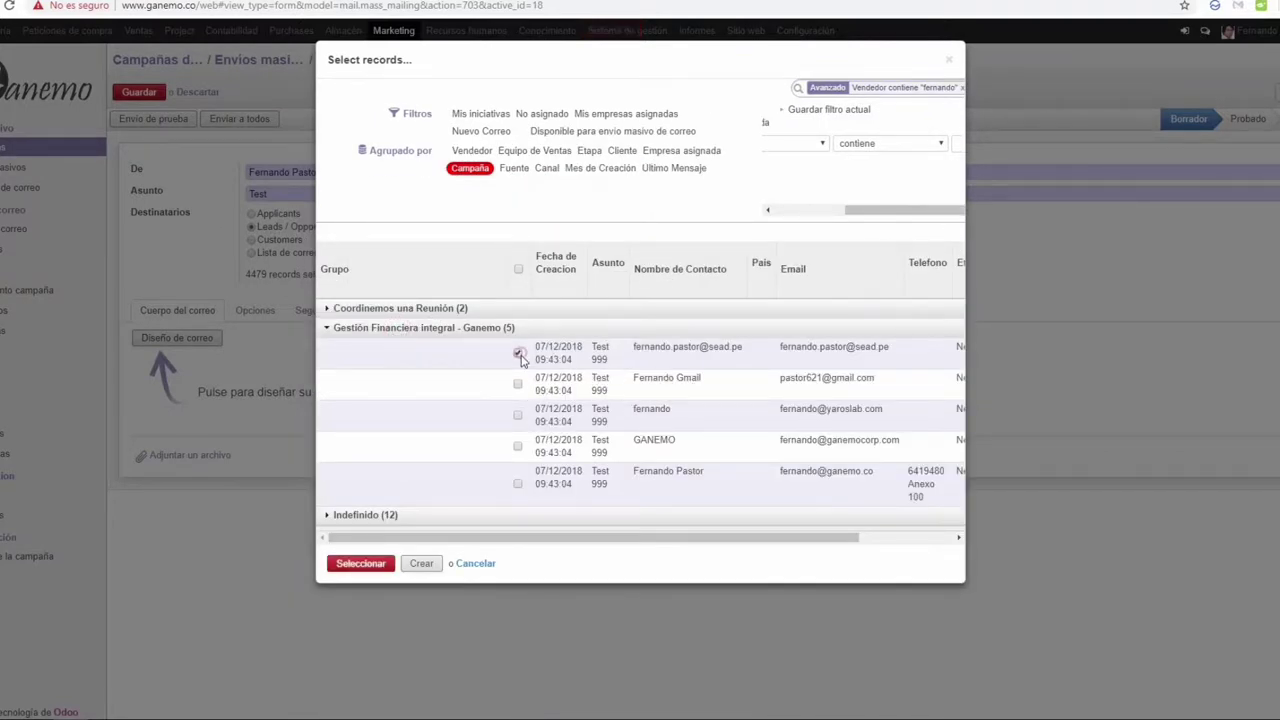
click(517, 385)
click(517, 419)
click(517, 446)
click(518, 484)
Step: Add a campaign search condition to the lead filter
click(802, 211)
click(845, 148)
text(cam)
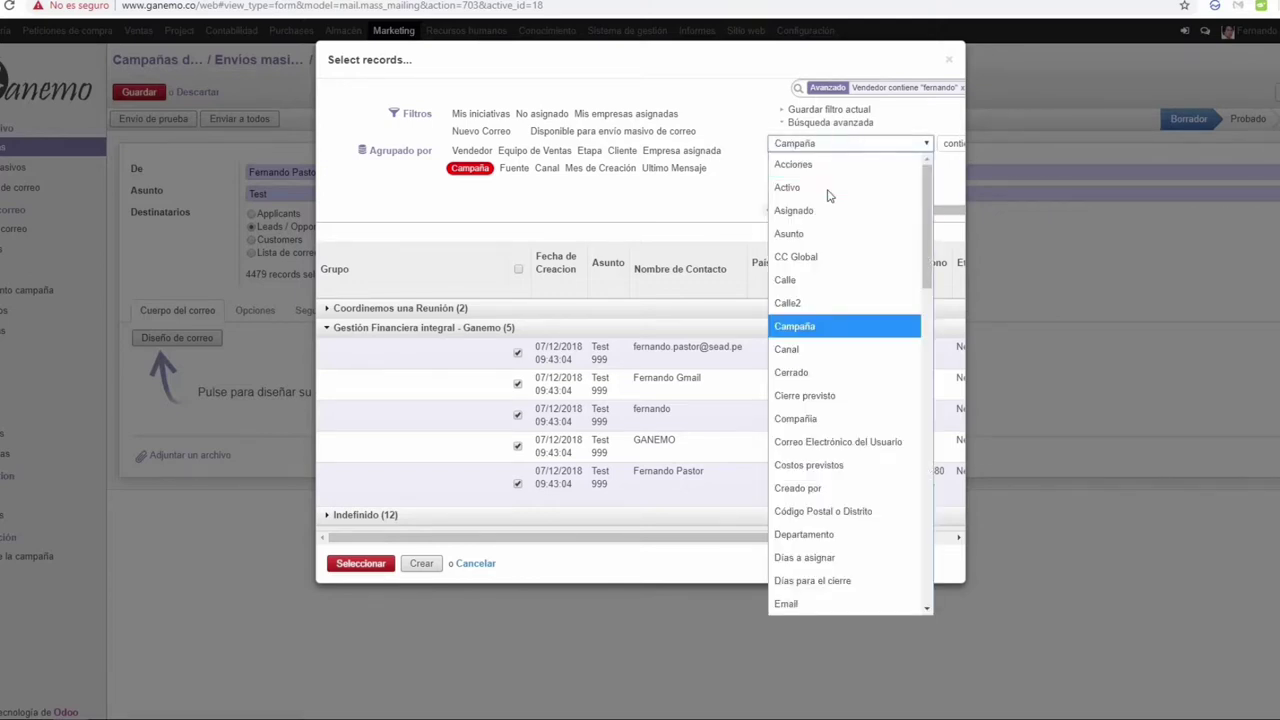
key(Return)
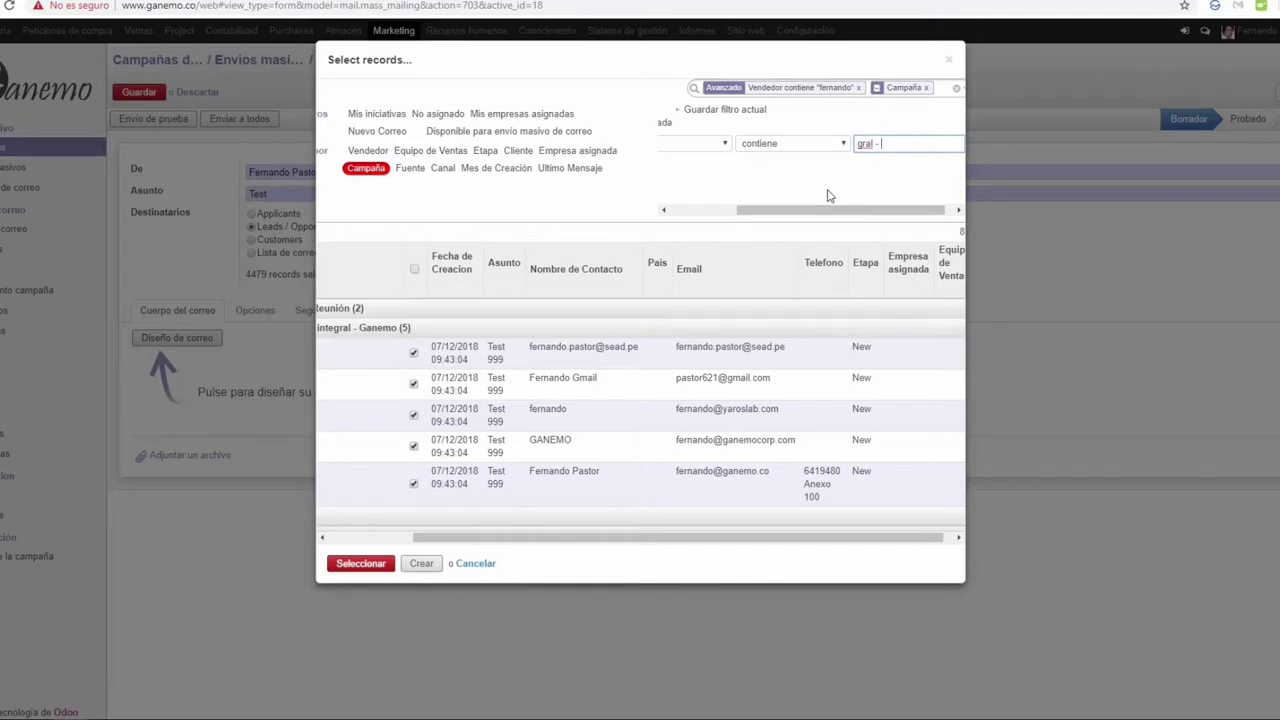
key(Return)
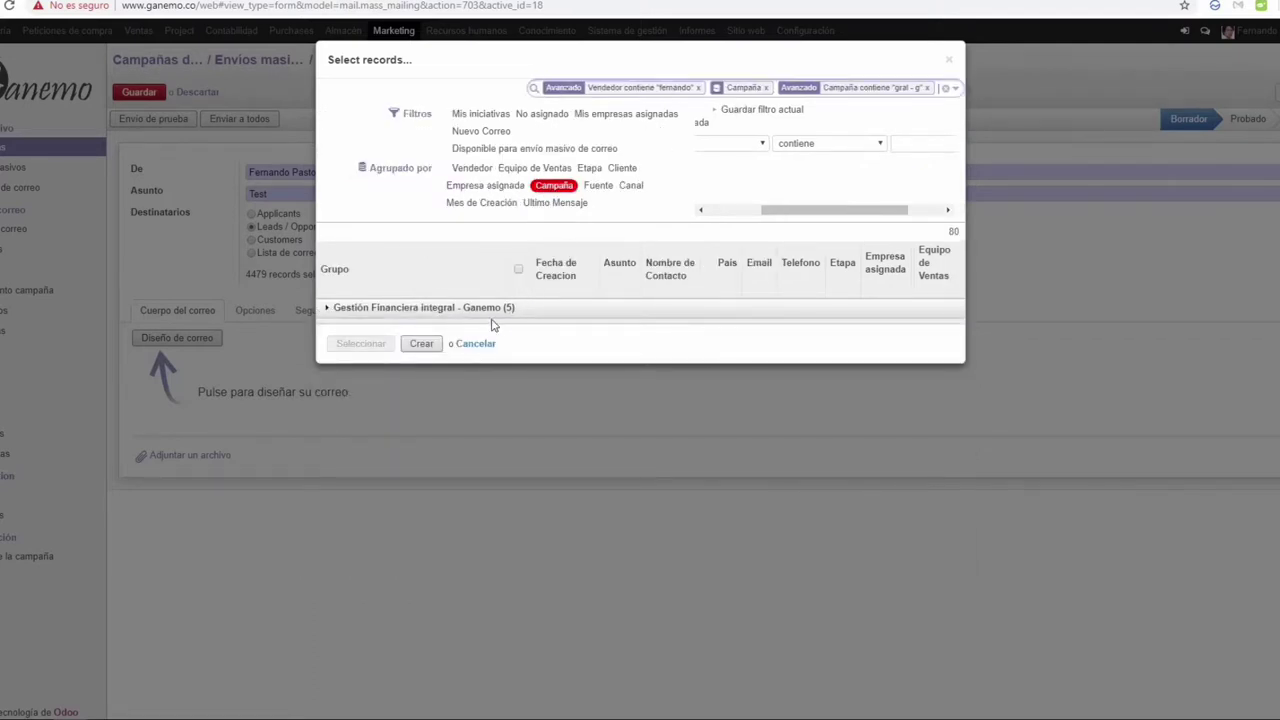
Step: Ungroup the list, select all five Test 999 leads, and confirm them as recipients
click(553, 189)
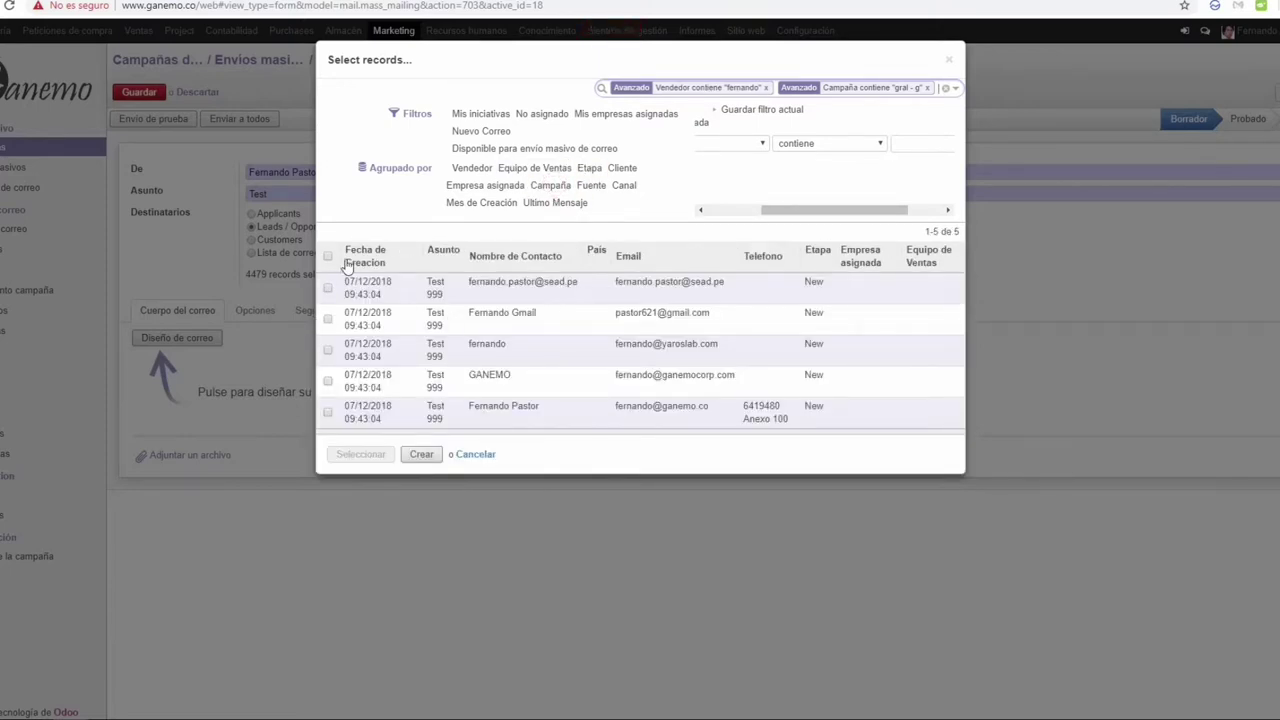
click(327, 256)
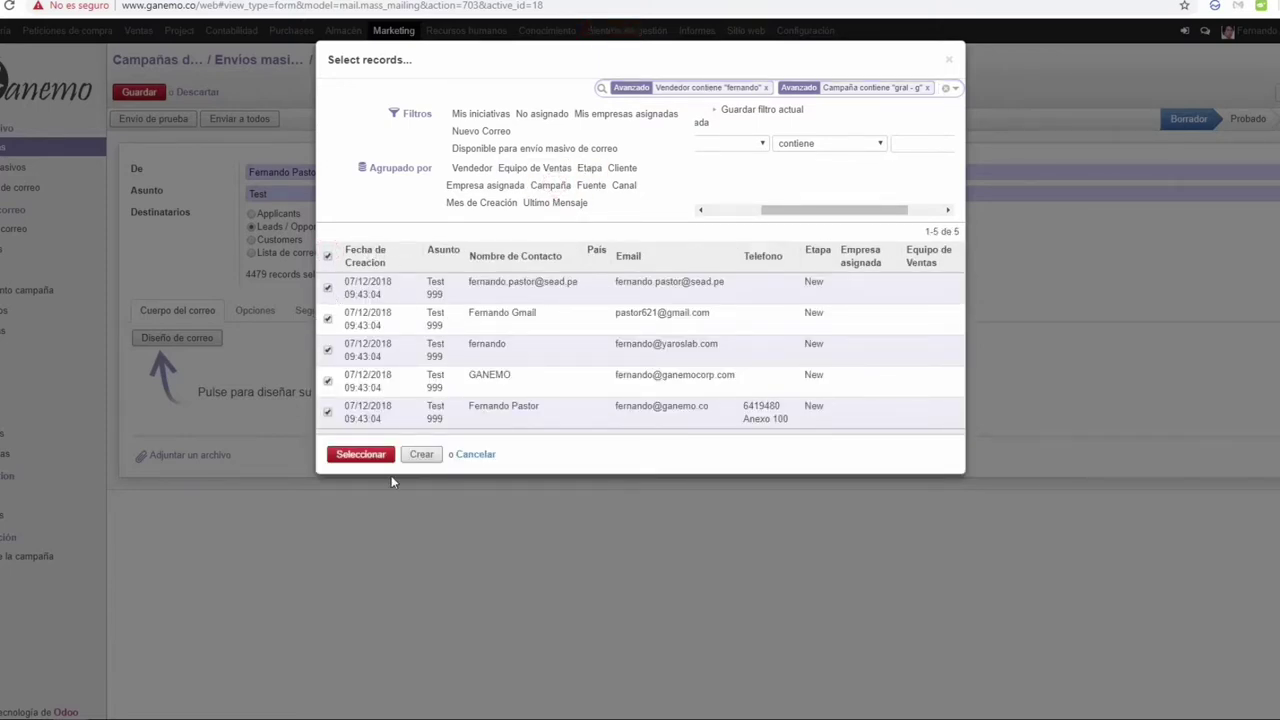
click(361, 456)
click(180, 340)
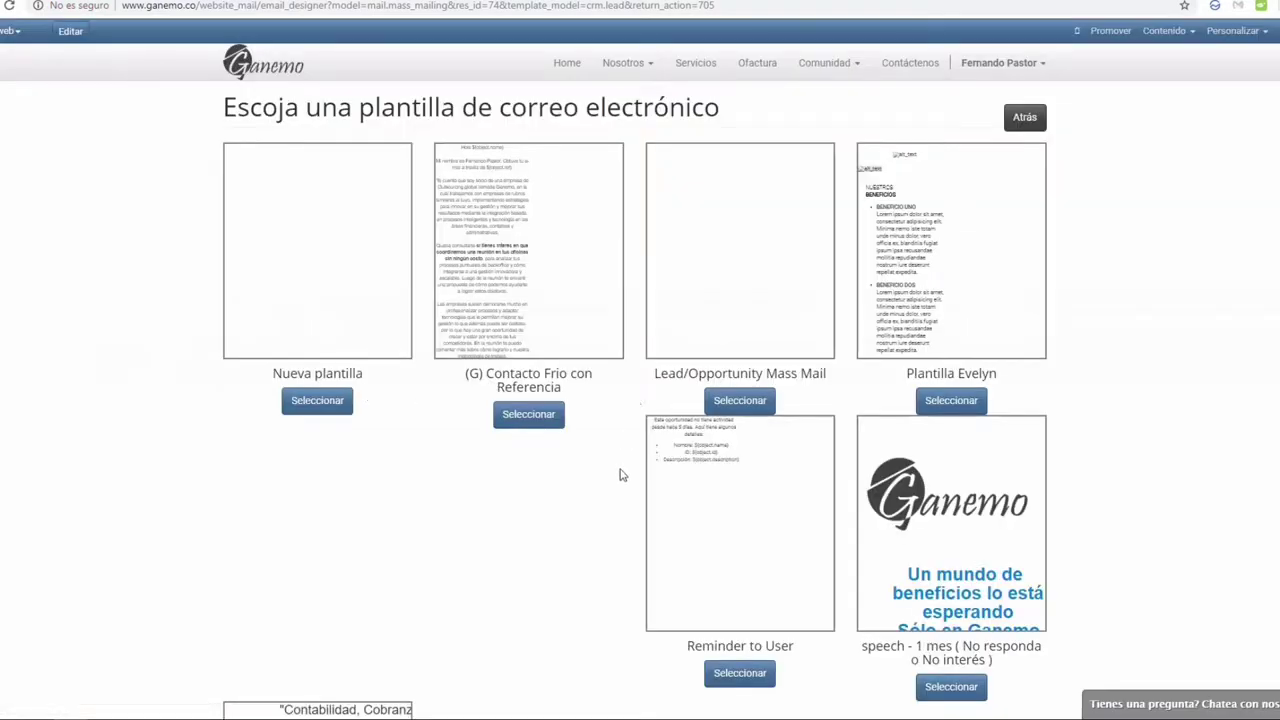
Step: Apply the 'speech - Gestión Financiera Integral' template as the body and return to the mailing
scroll(620, 474, down, 2)
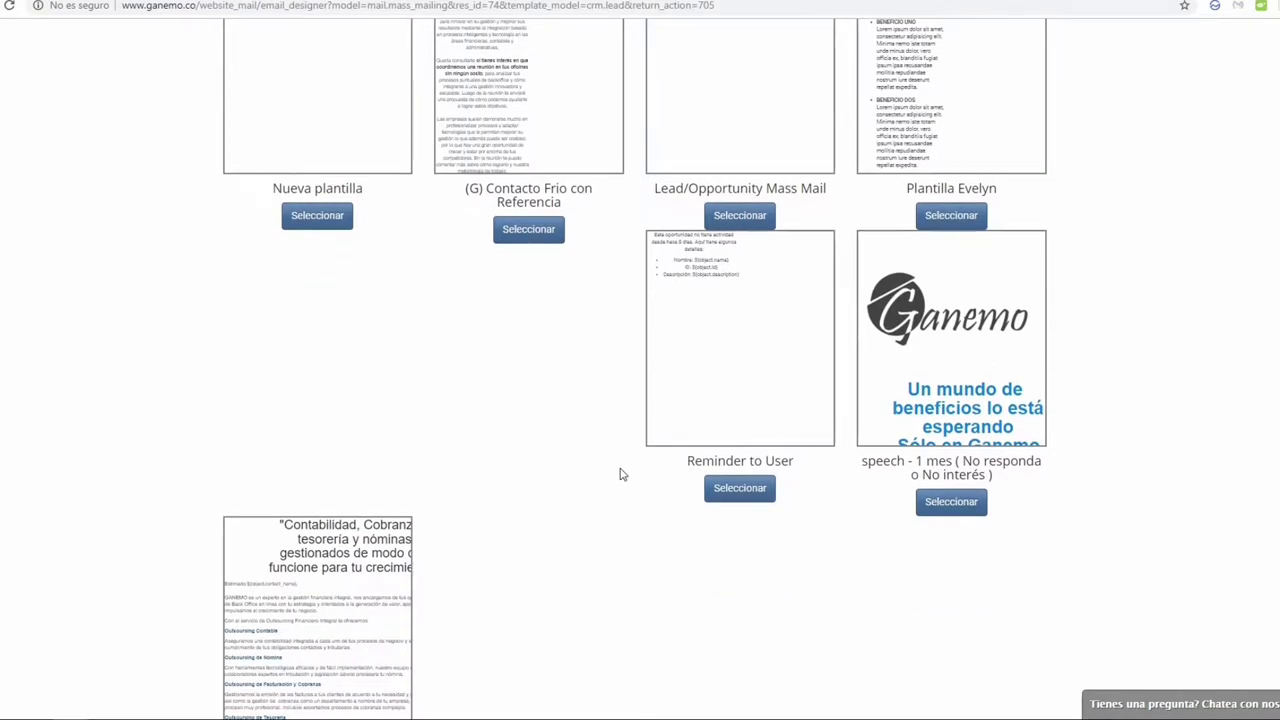
scroll(620, 474, up, 2)
scroll(620, 474, down, 3)
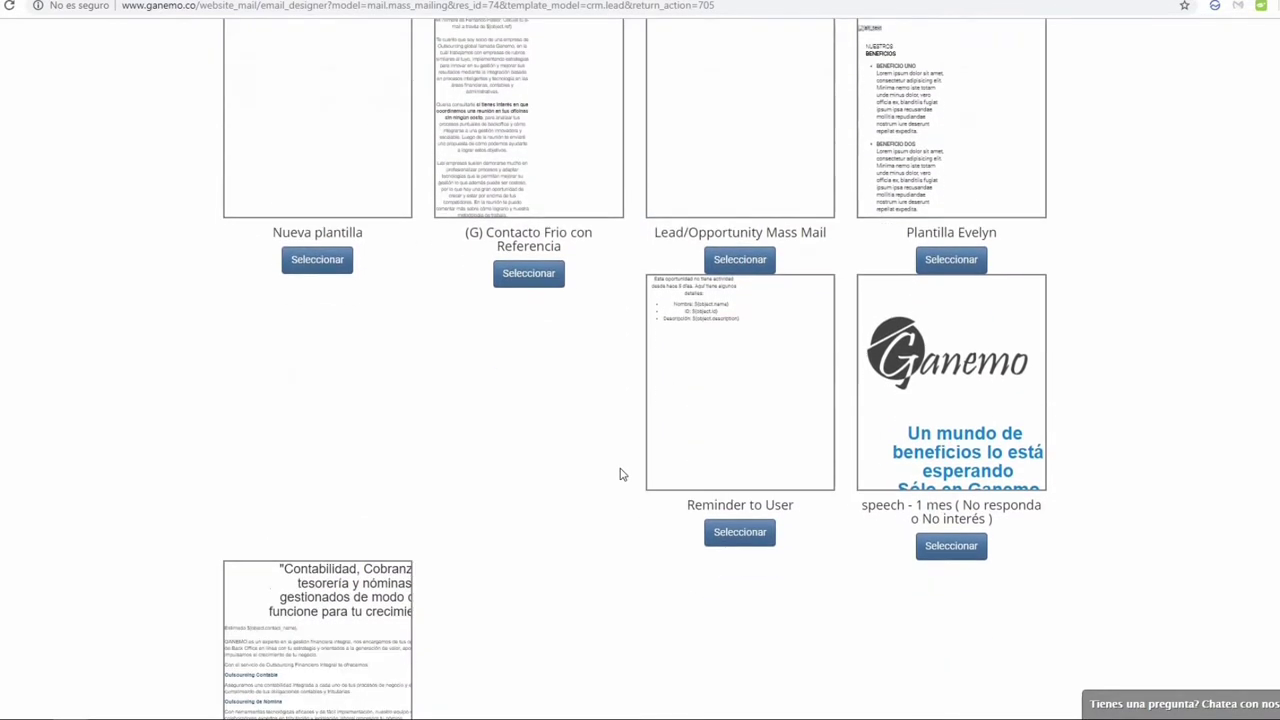
scroll(620, 474, down, 1)
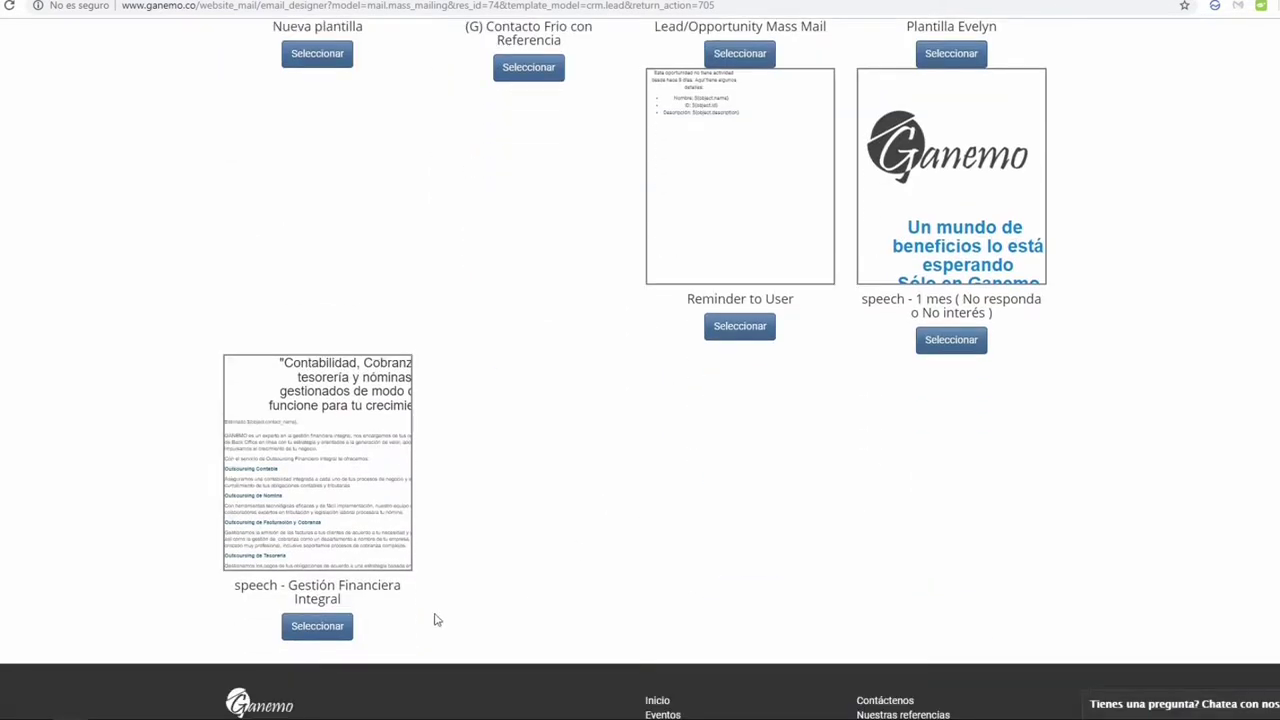
click(328, 629)
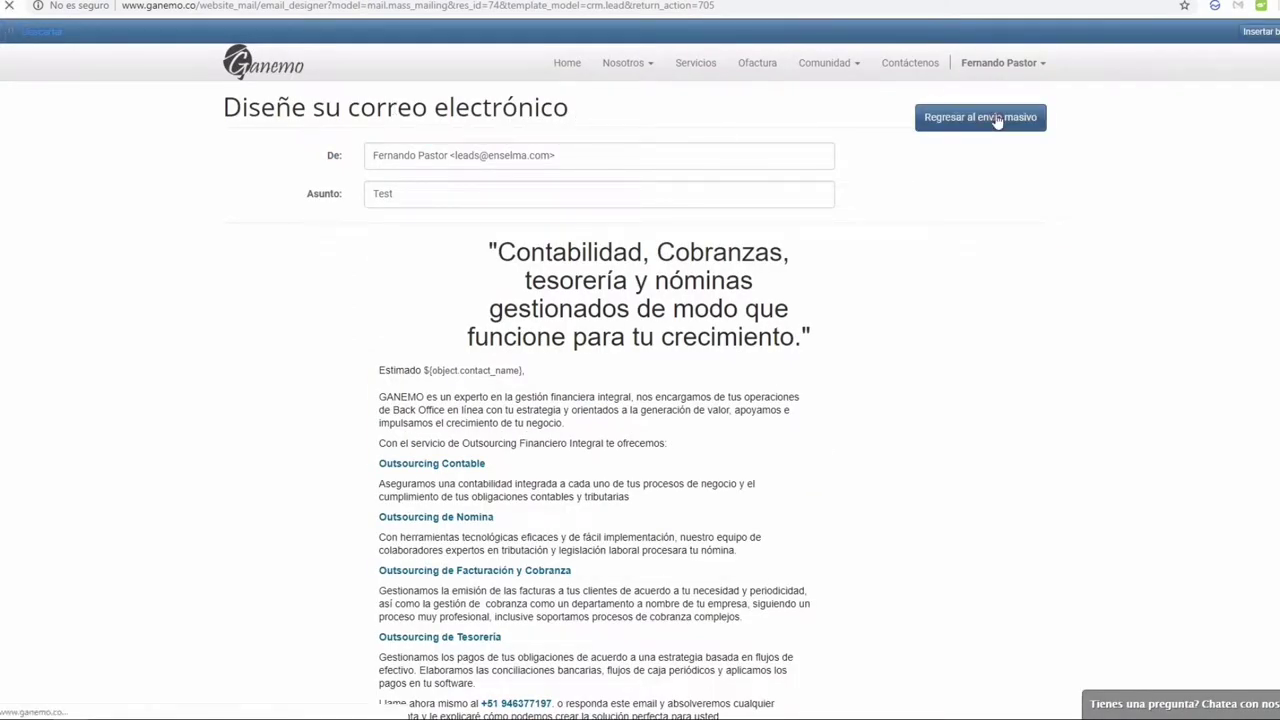
click(994, 119)
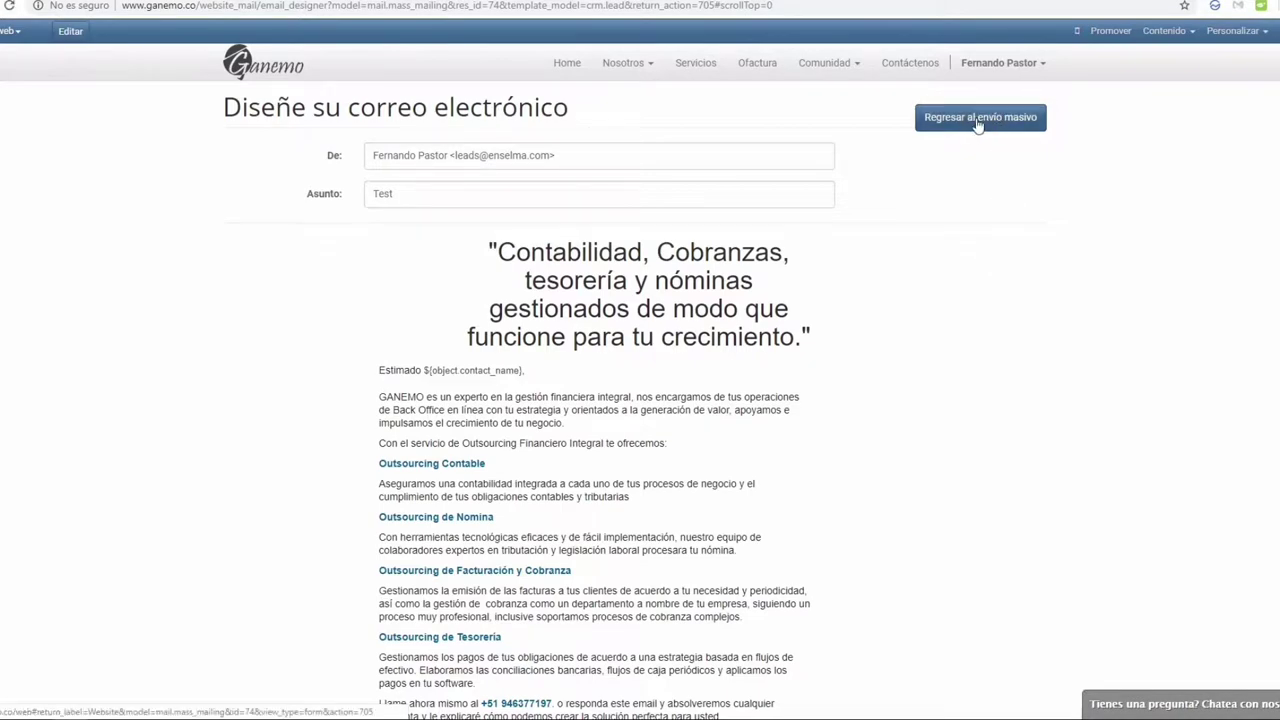
click(972, 121)
scroll(500, 417, down, 5)
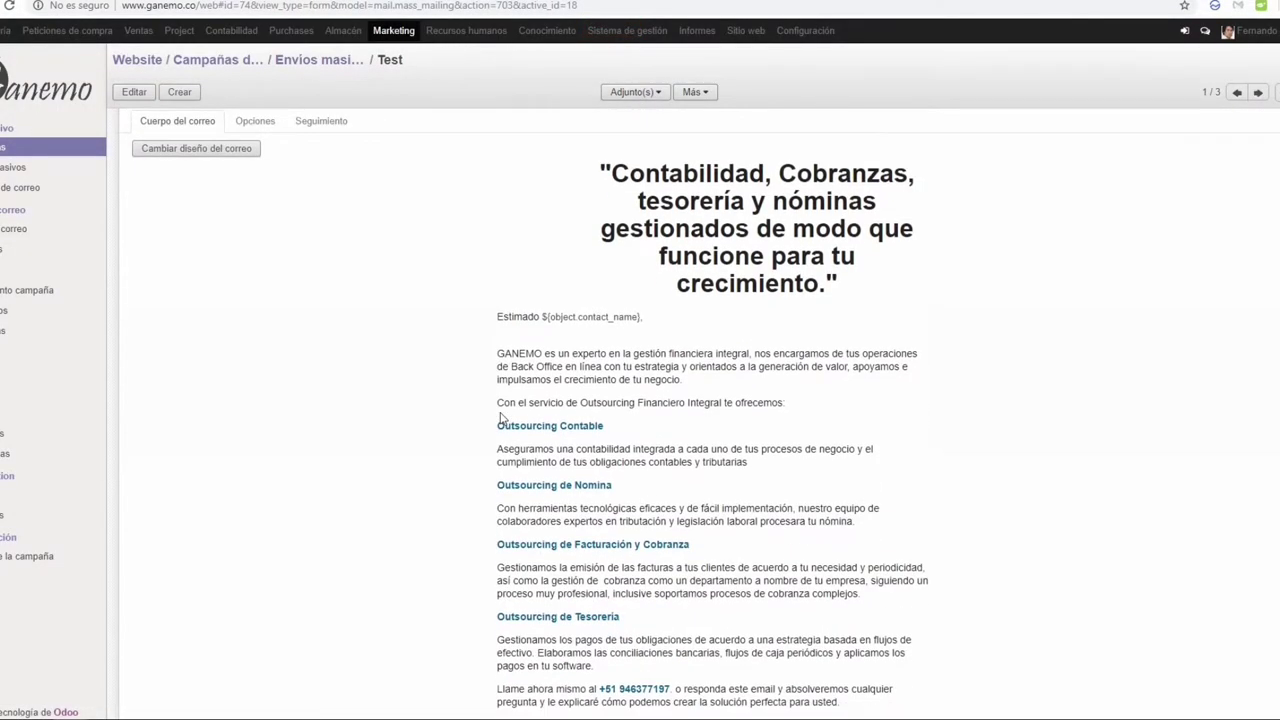
Step: Review the email body and its ${object.contact_name} placeholder, then put the Test mailing into edit mode
scroll(502, 417, up, 3)
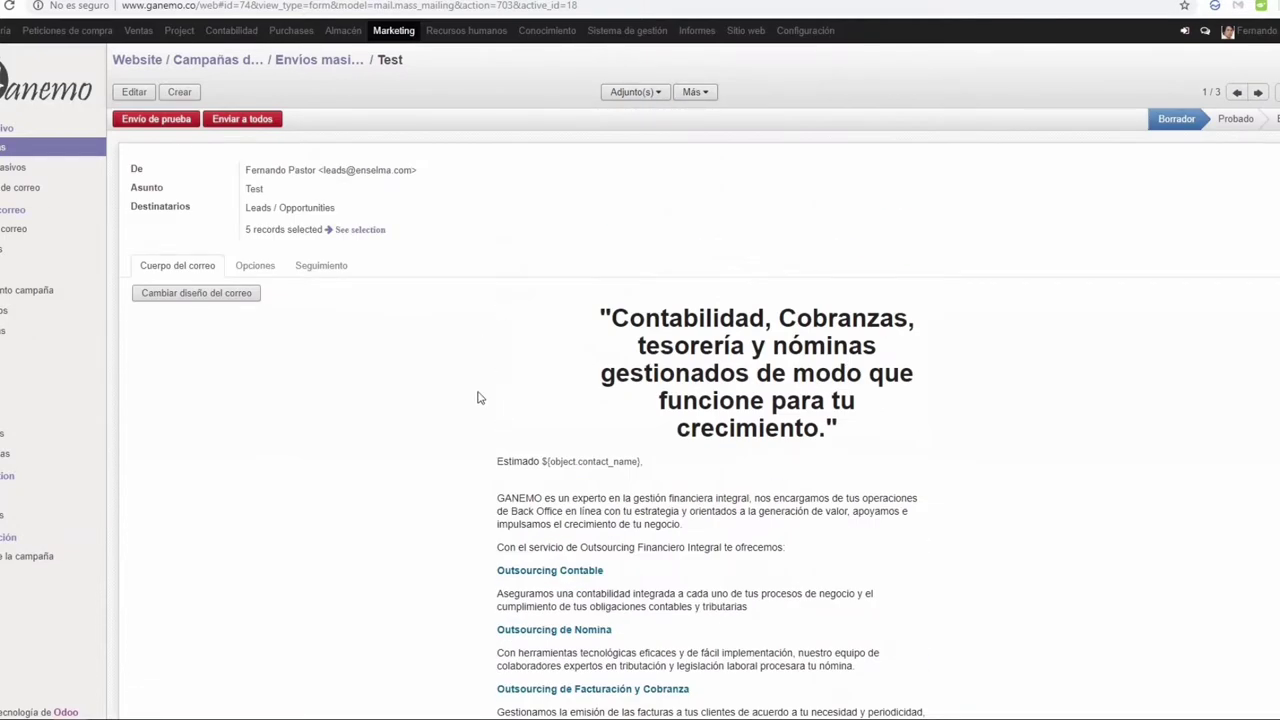
scroll(478, 398, down, 2)
scroll(478, 398, down, 2)
scroll(710, 412, up, 3)
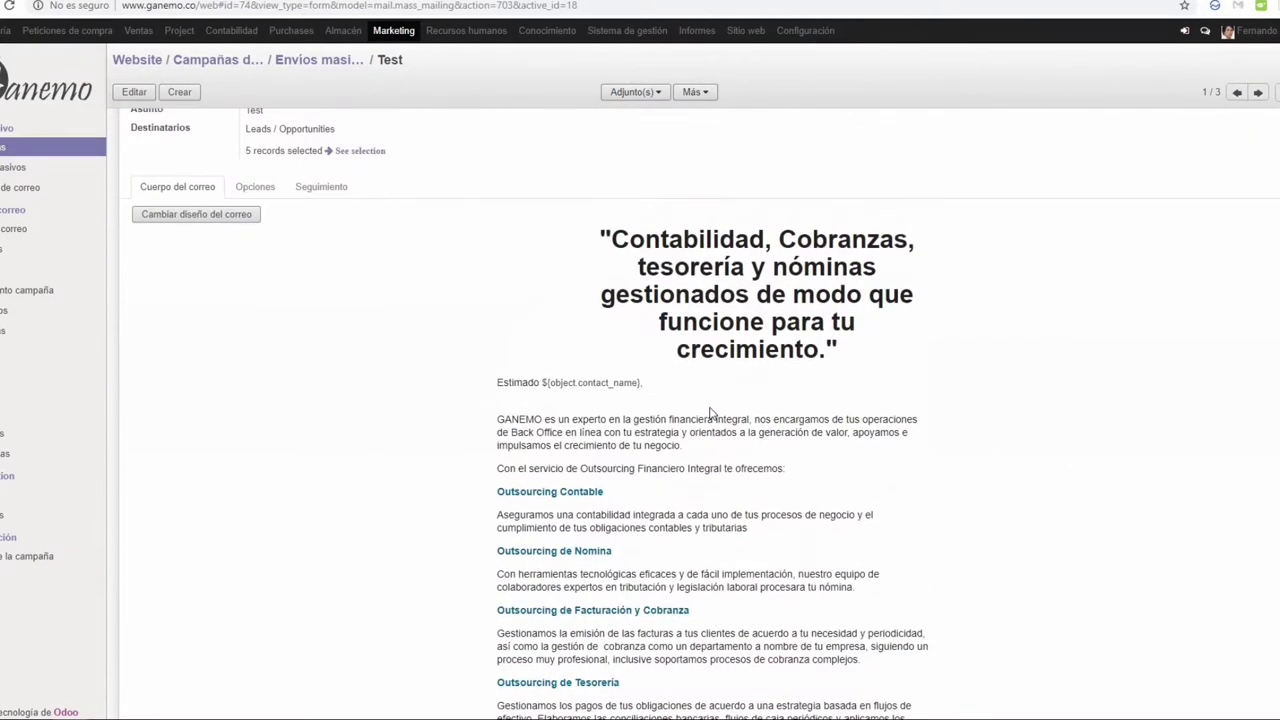
drag(543, 382, 640, 397)
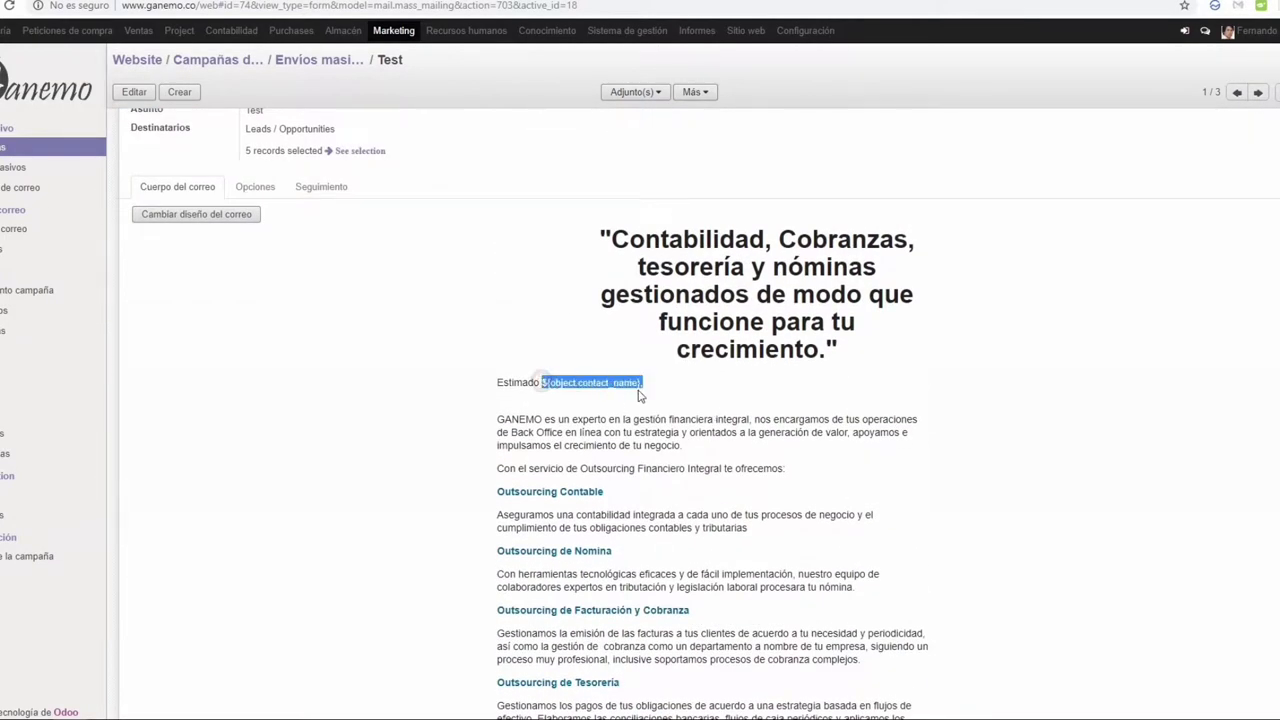
scroll(639, 396, up, 2)
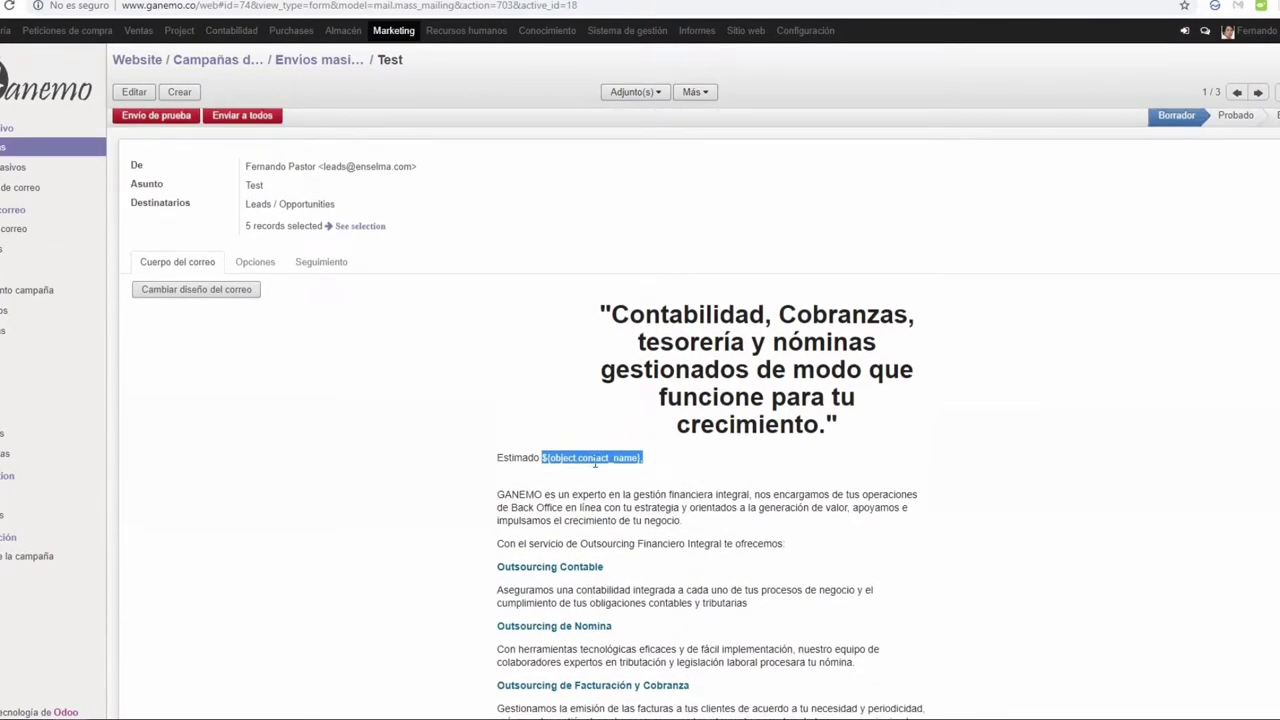
click(335, 222)
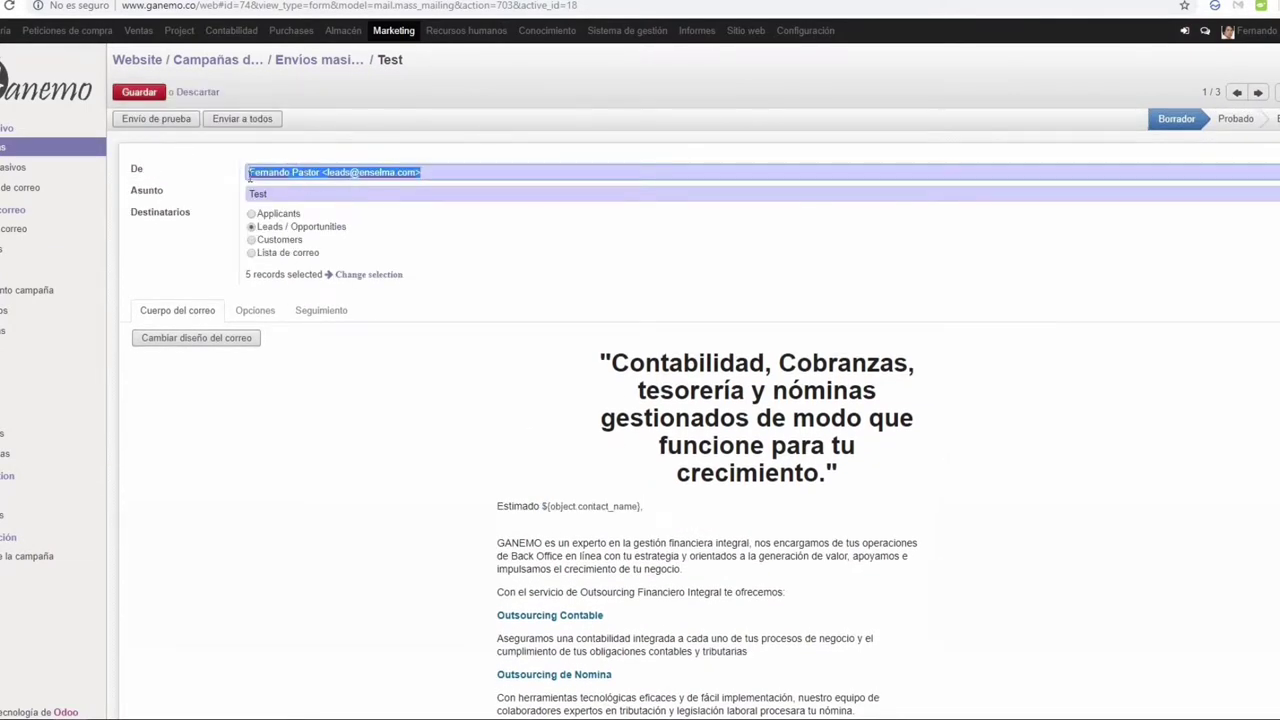
Step: Copy the De sender address into the Opciones tab's Responder a field
click(325, 177)
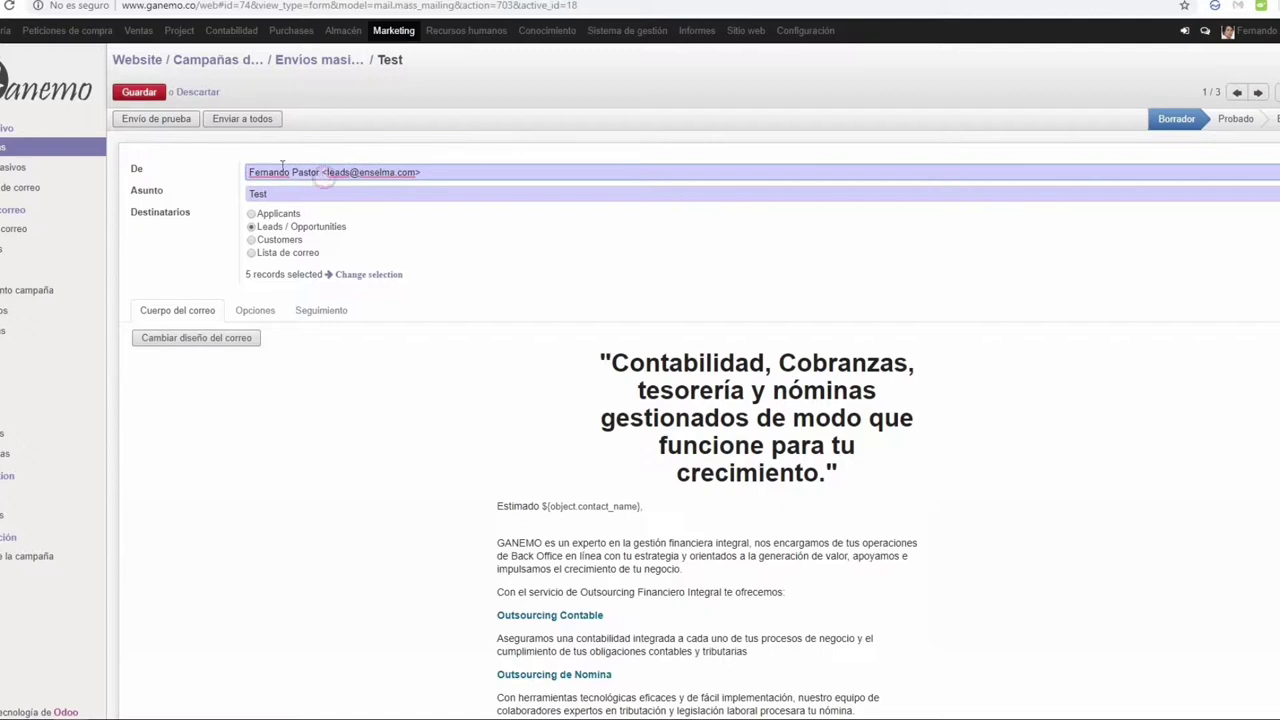
triple_click(451, 170)
key(ctrl+c)
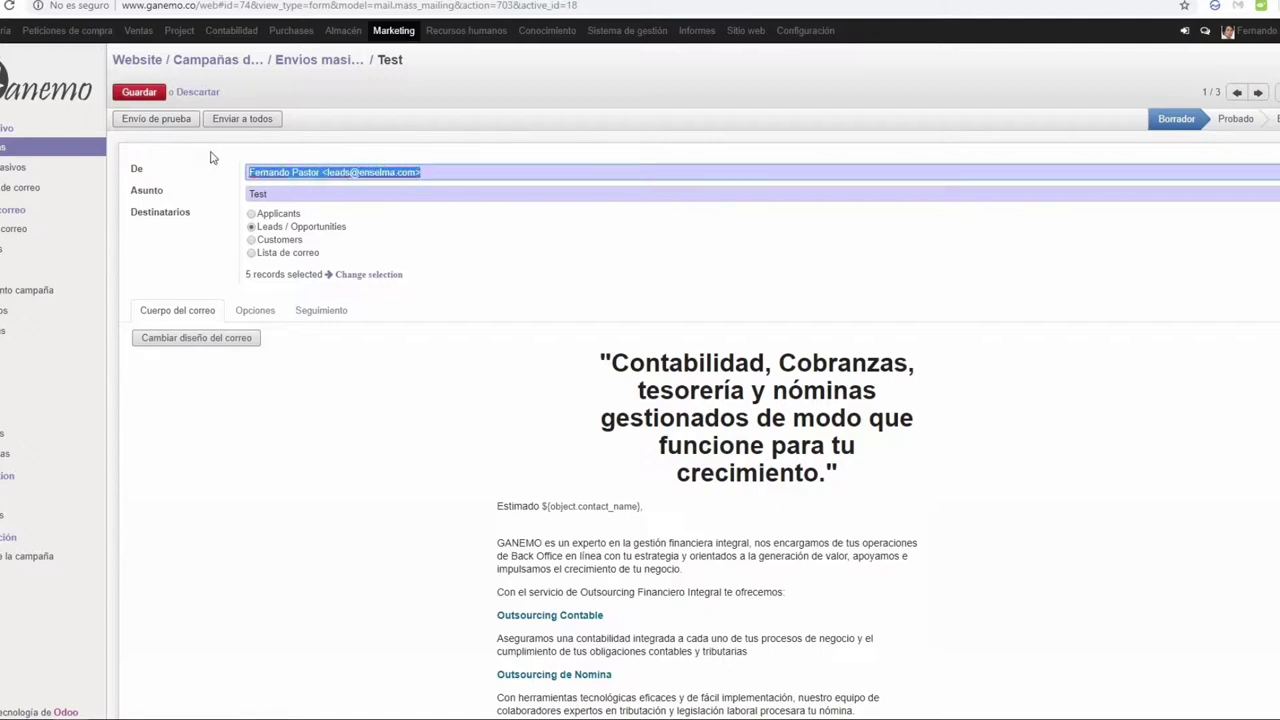
click(255, 310)
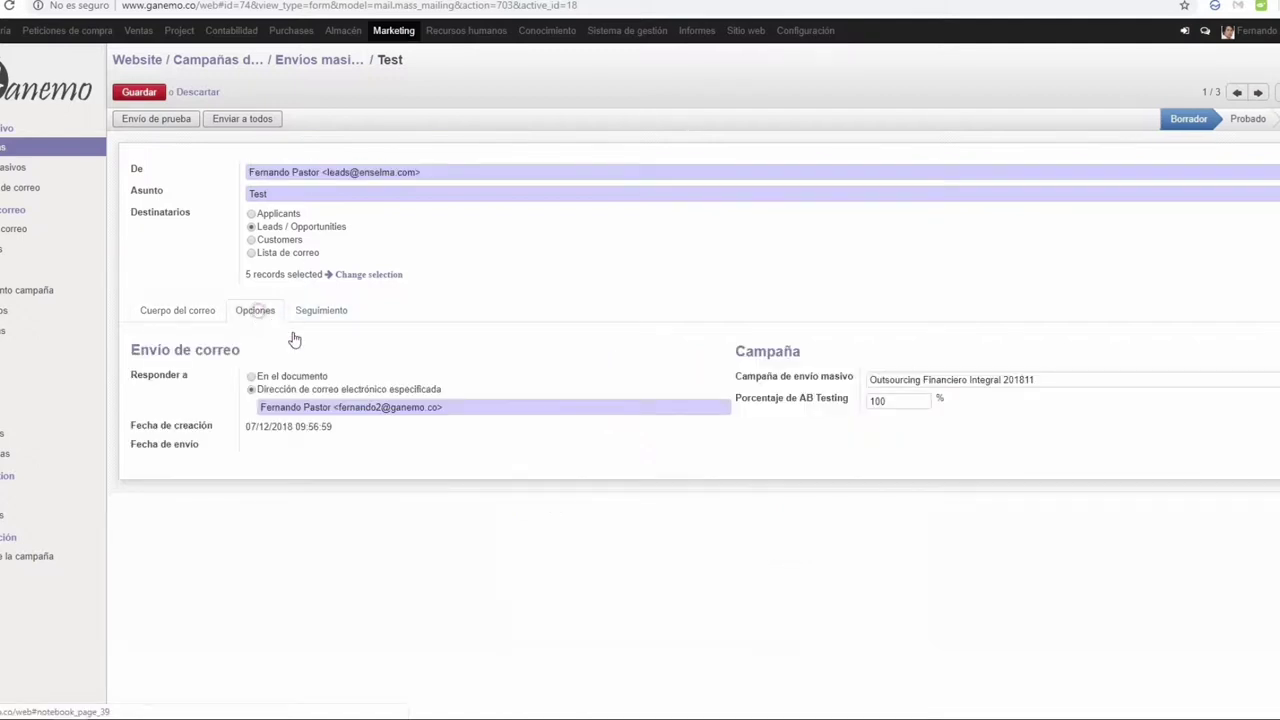
triple_click(466, 409)
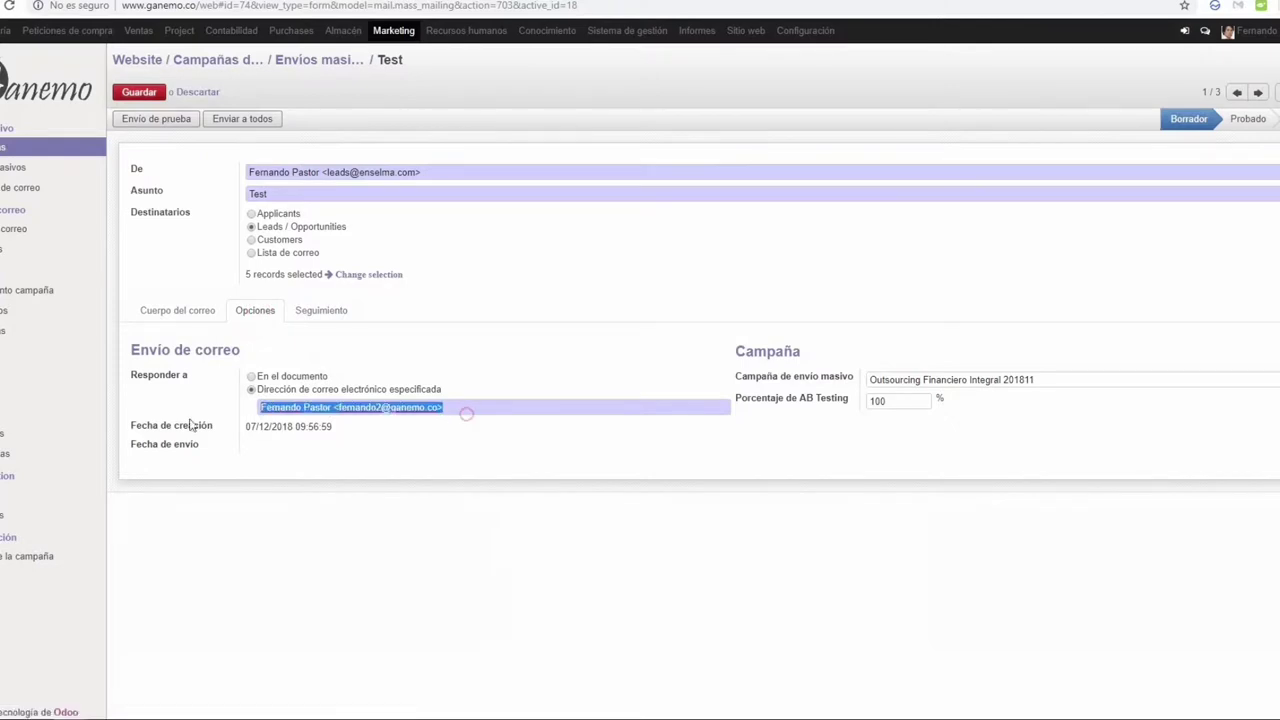
key(ctrl+v)
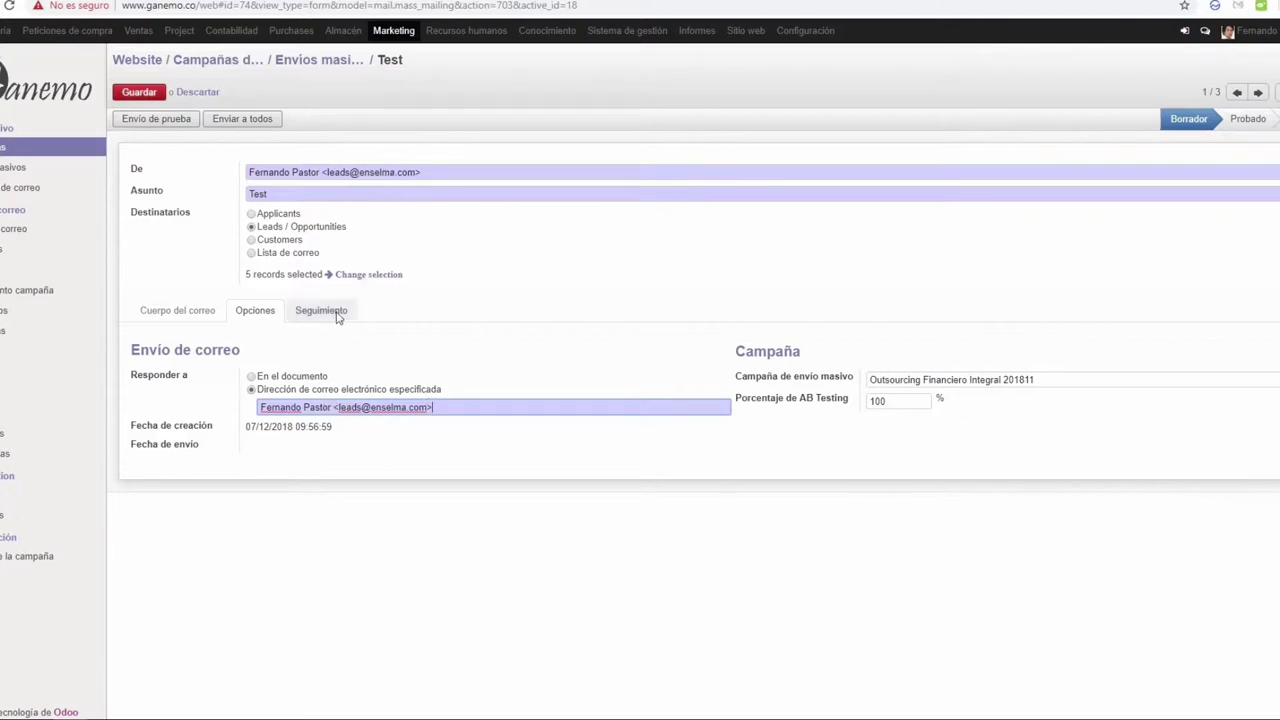
click(210, 311)
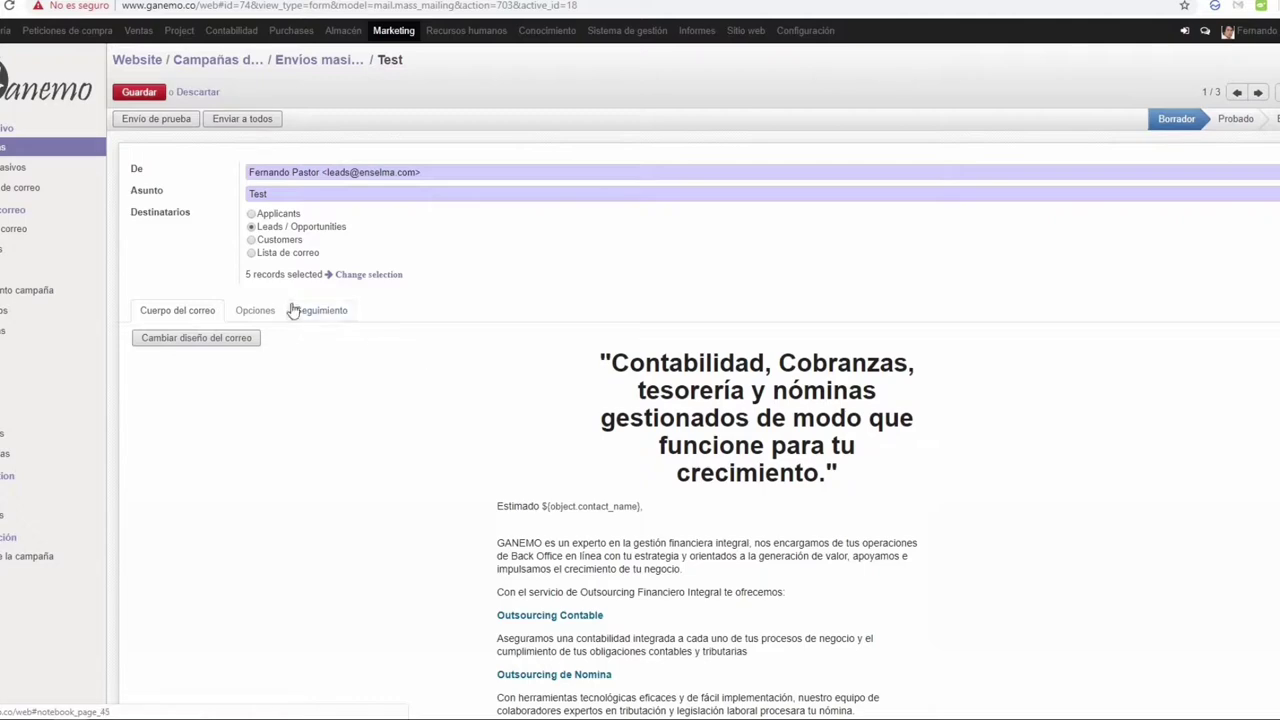
Step: Save the Test mailing and send it to all five leads with Enviar a todos
key(alt+s)
scroll(409, 426, down, 3)
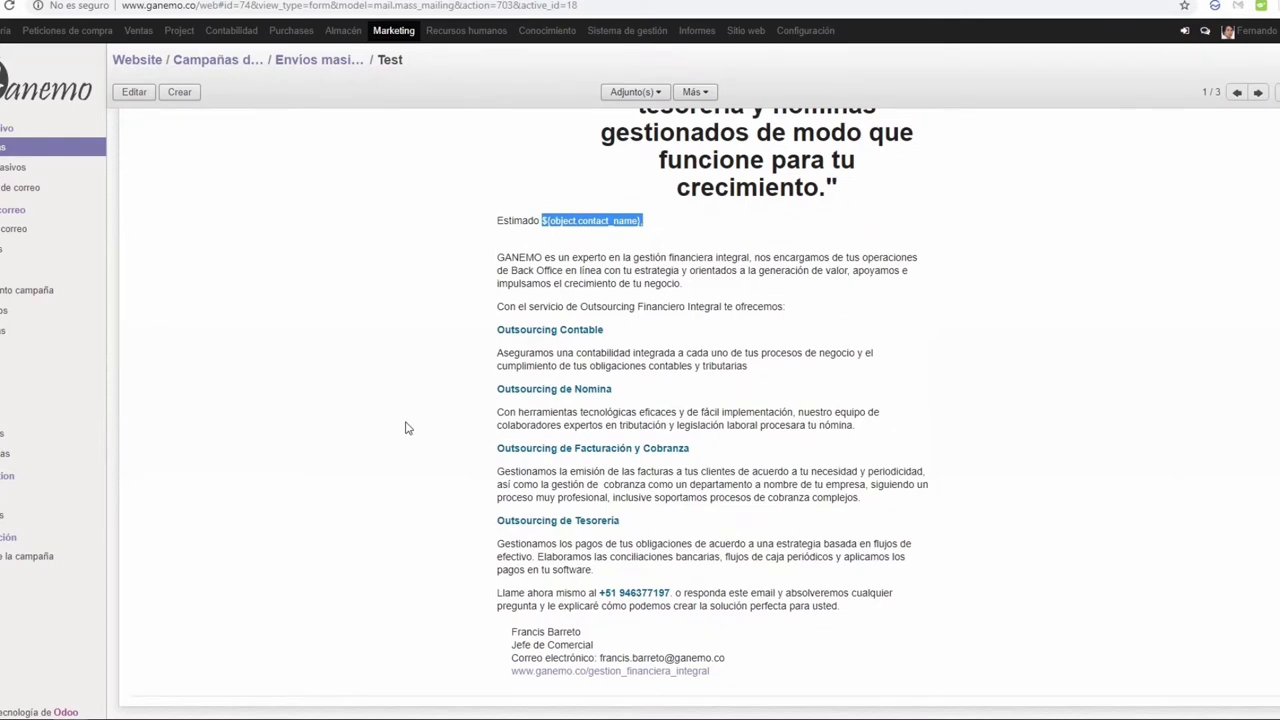
scroll(406, 428, up, 3)
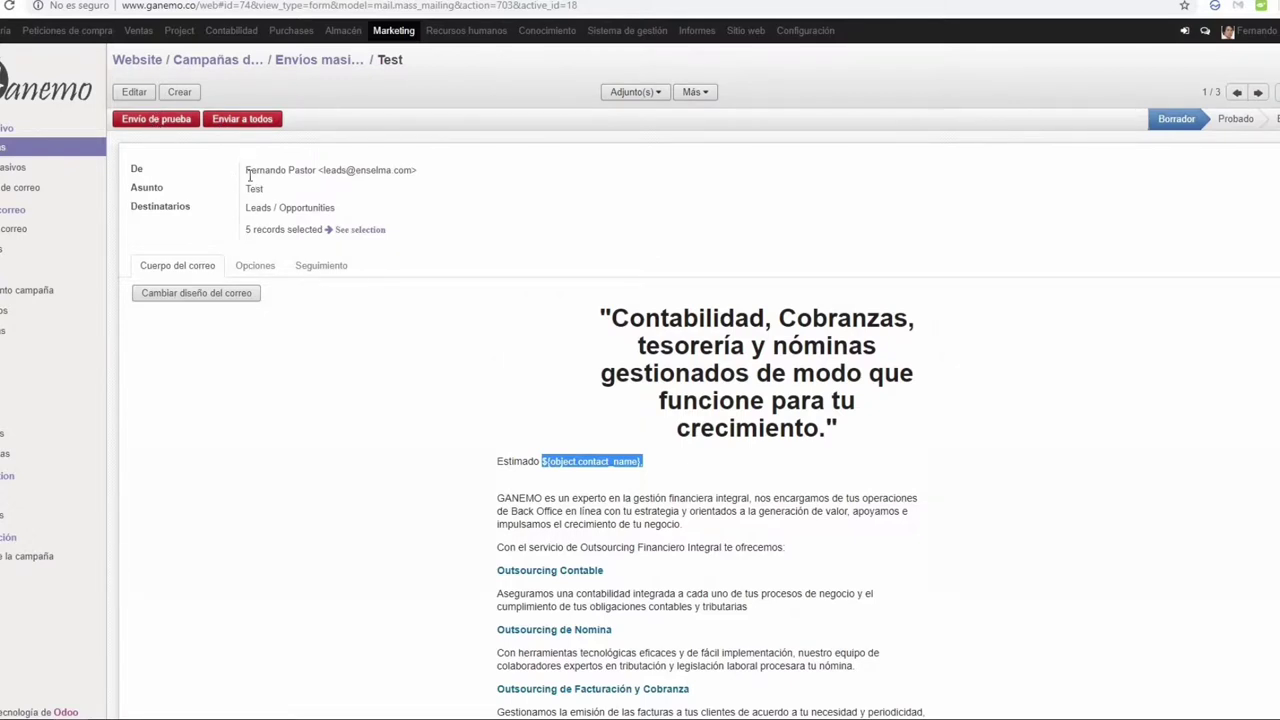
click(248, 119)
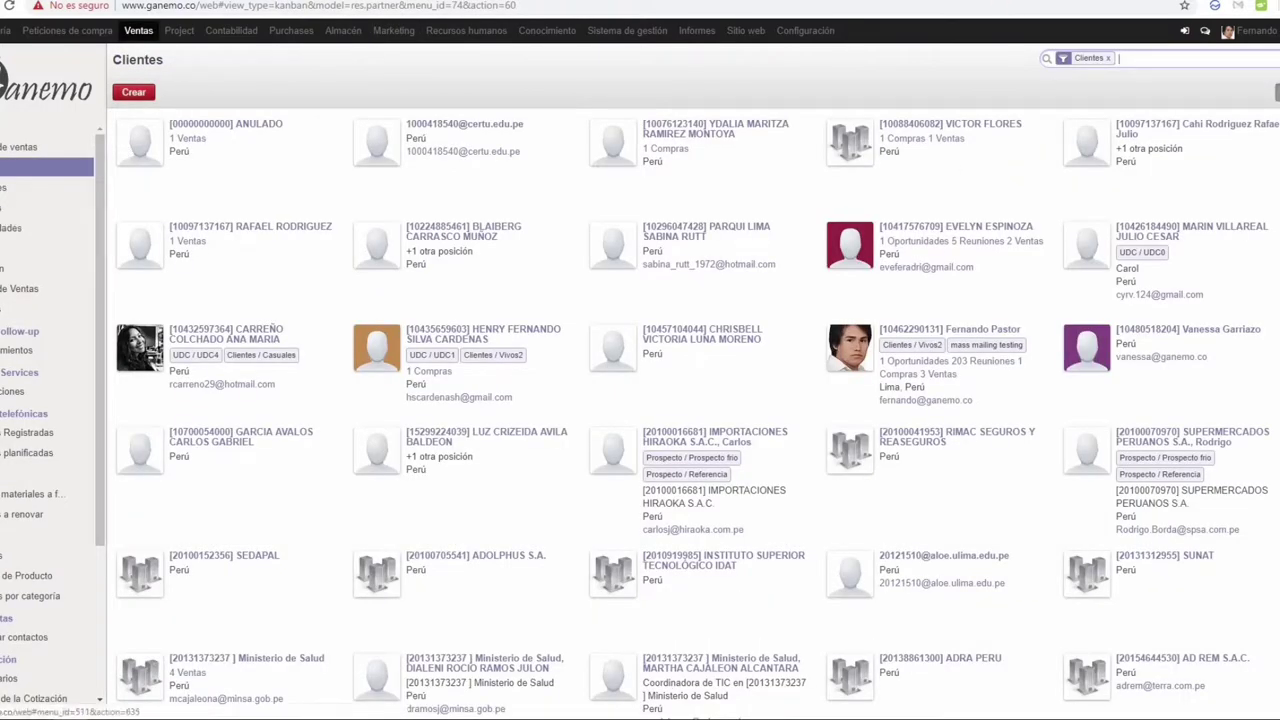
Step: Check the Ventas opportunities pipeline stages, then go to the Iniciativas leads list
click(90, 230)
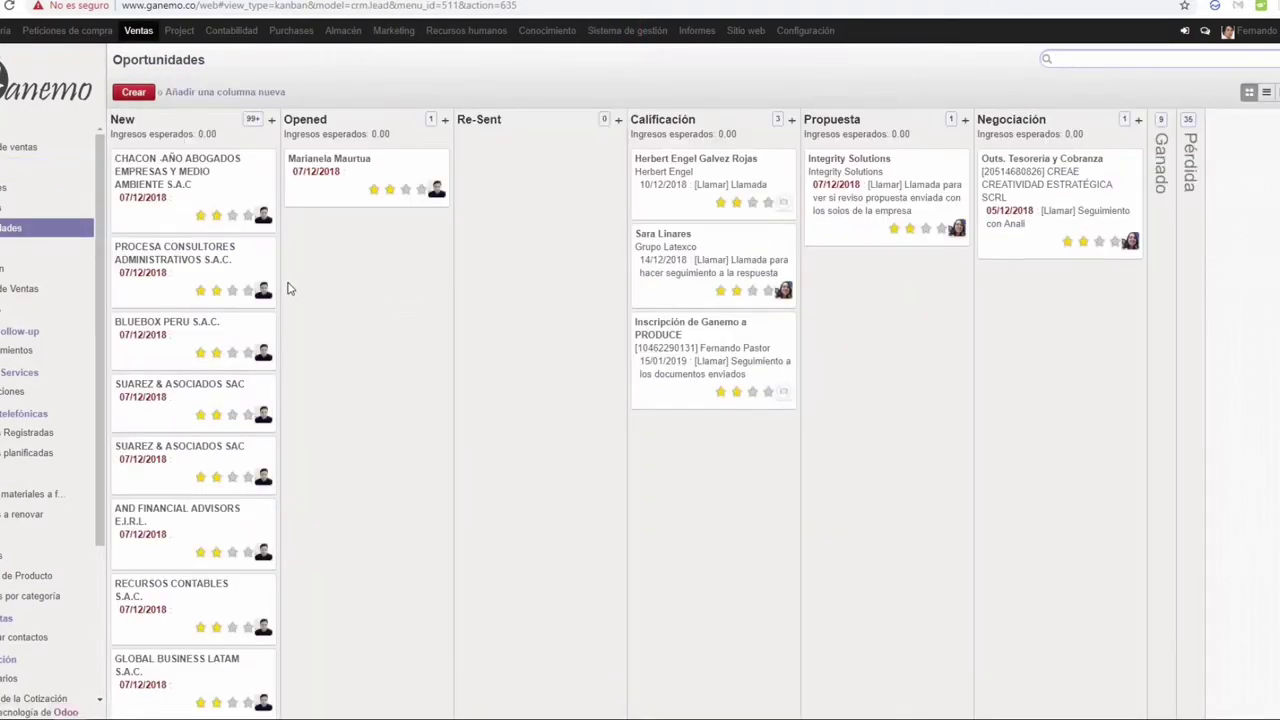
scroll(180, 350, down, 3)
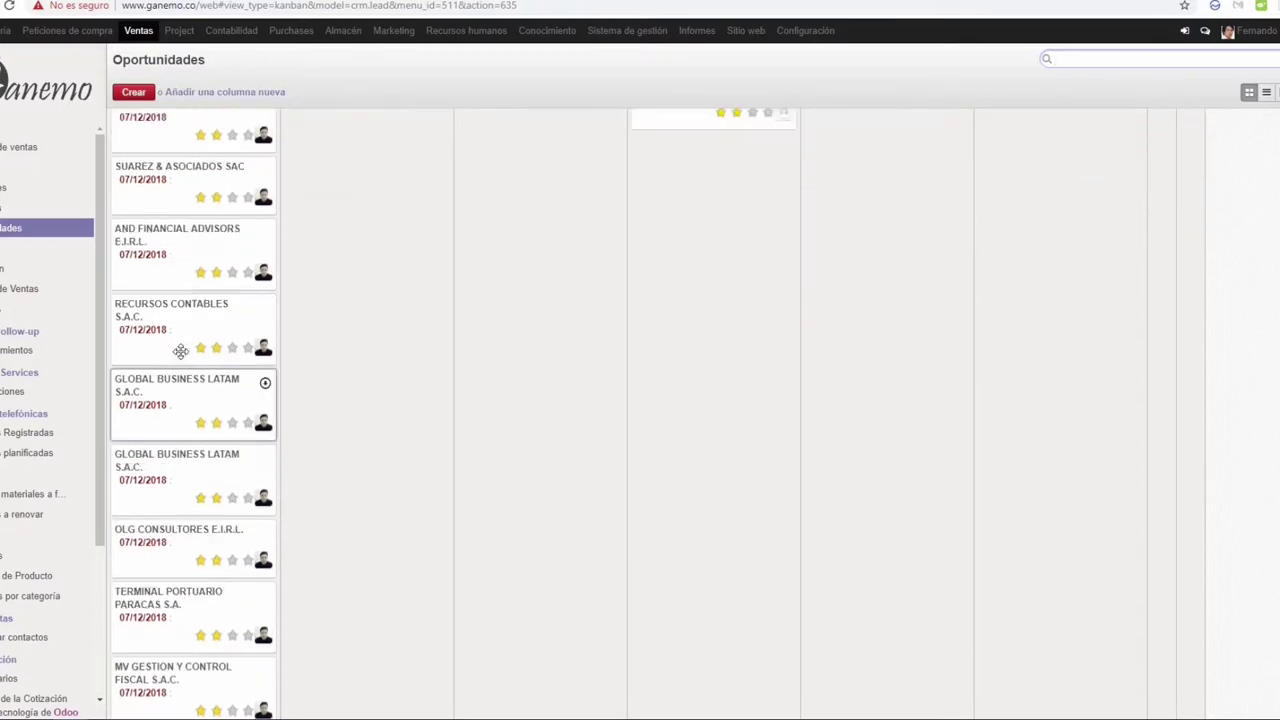
scroll(180, 350, up, 3)
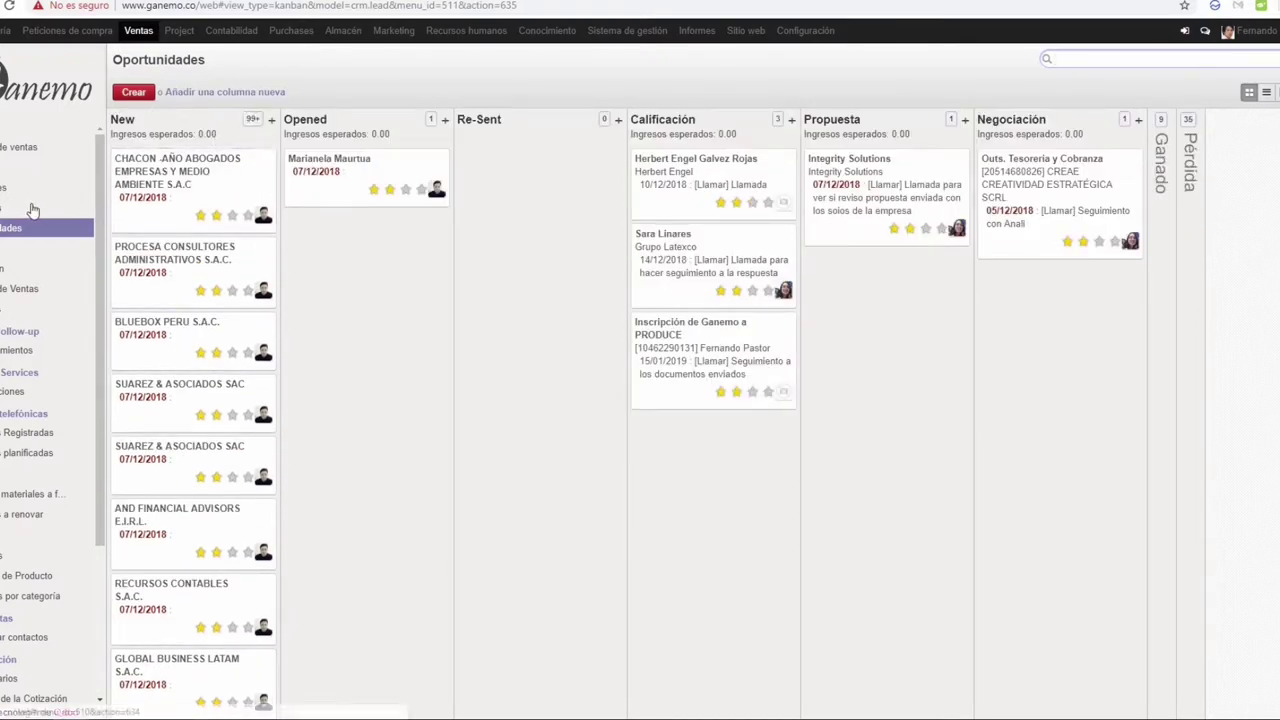
click(33, 210)
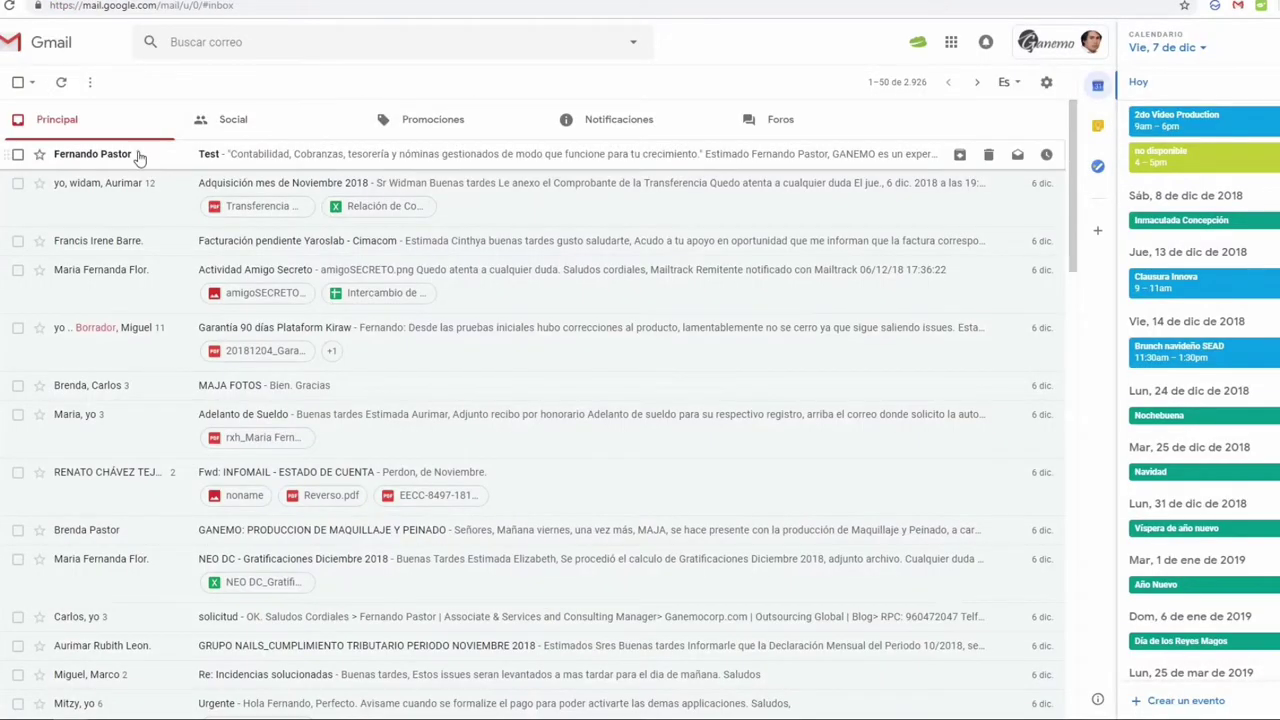
Step: Open the received 'Test' email in Gmail and read its personalised greeting
click(138, 155)
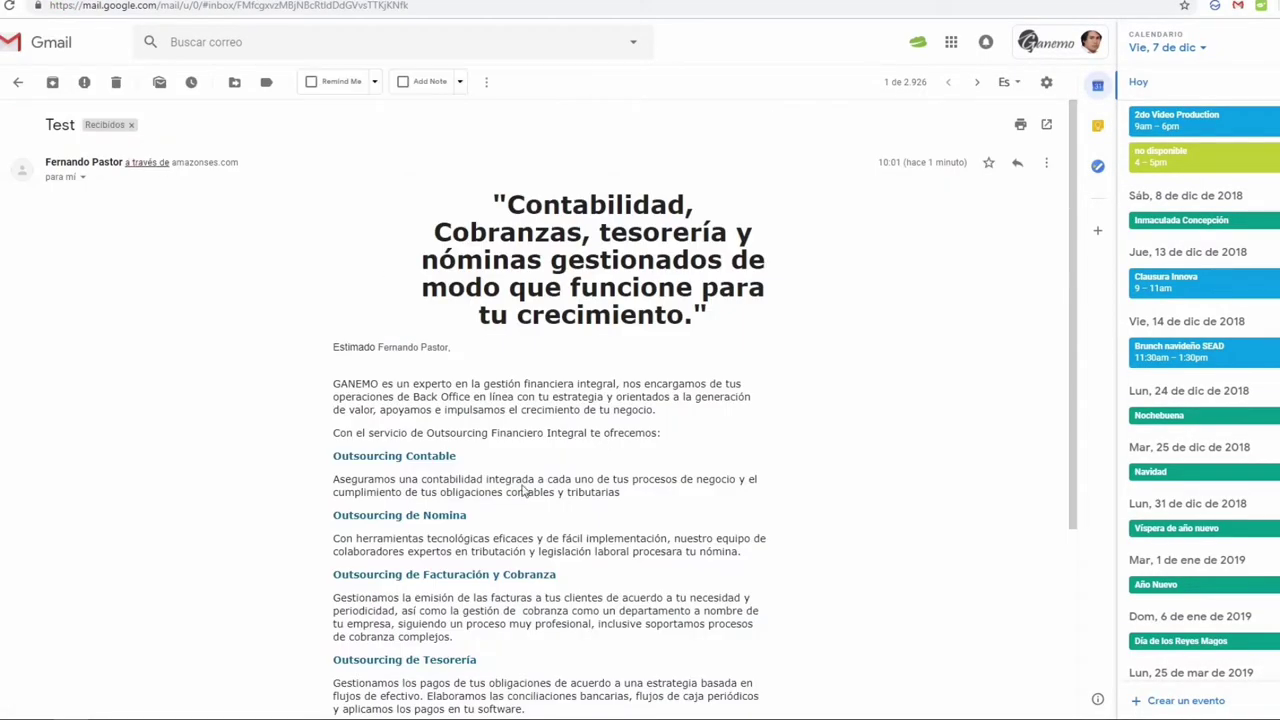
scroll(522, 490, down, 3)
scroll(522, 490, up, 3)
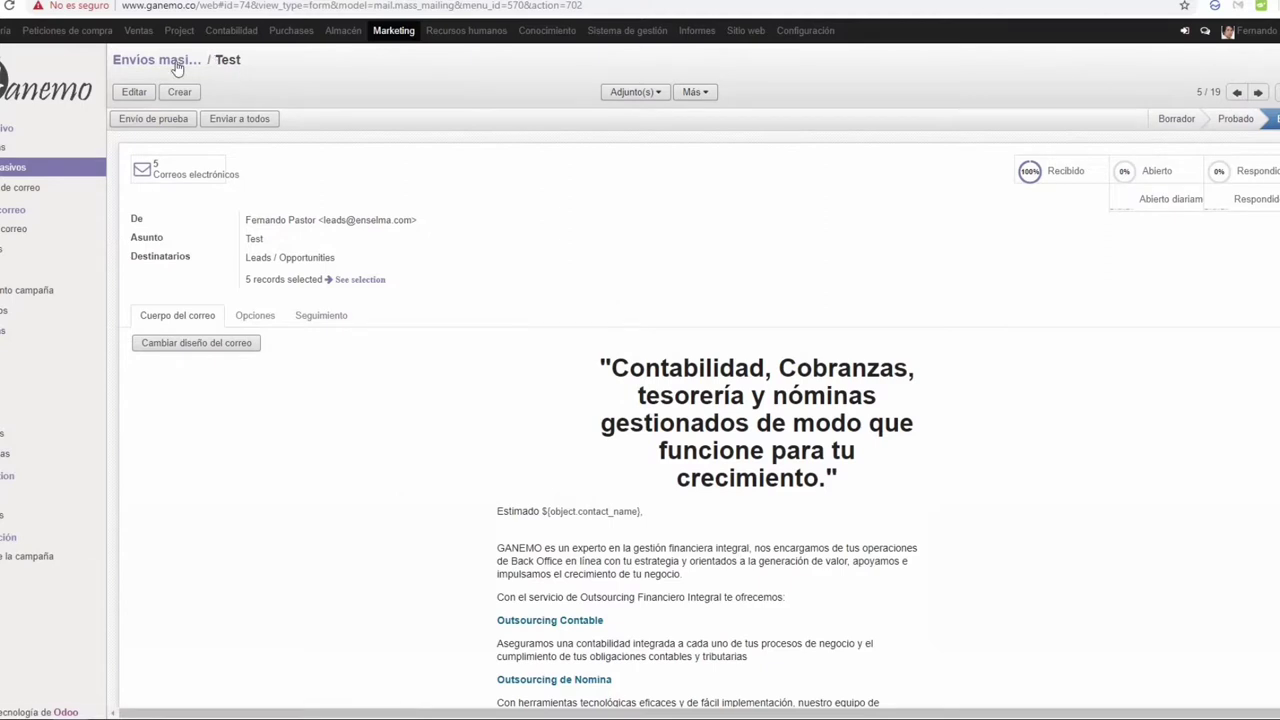
Step: View the mail statistics of the five sent Test emails, then return to the Opportunities pipeline
click(189, 171)
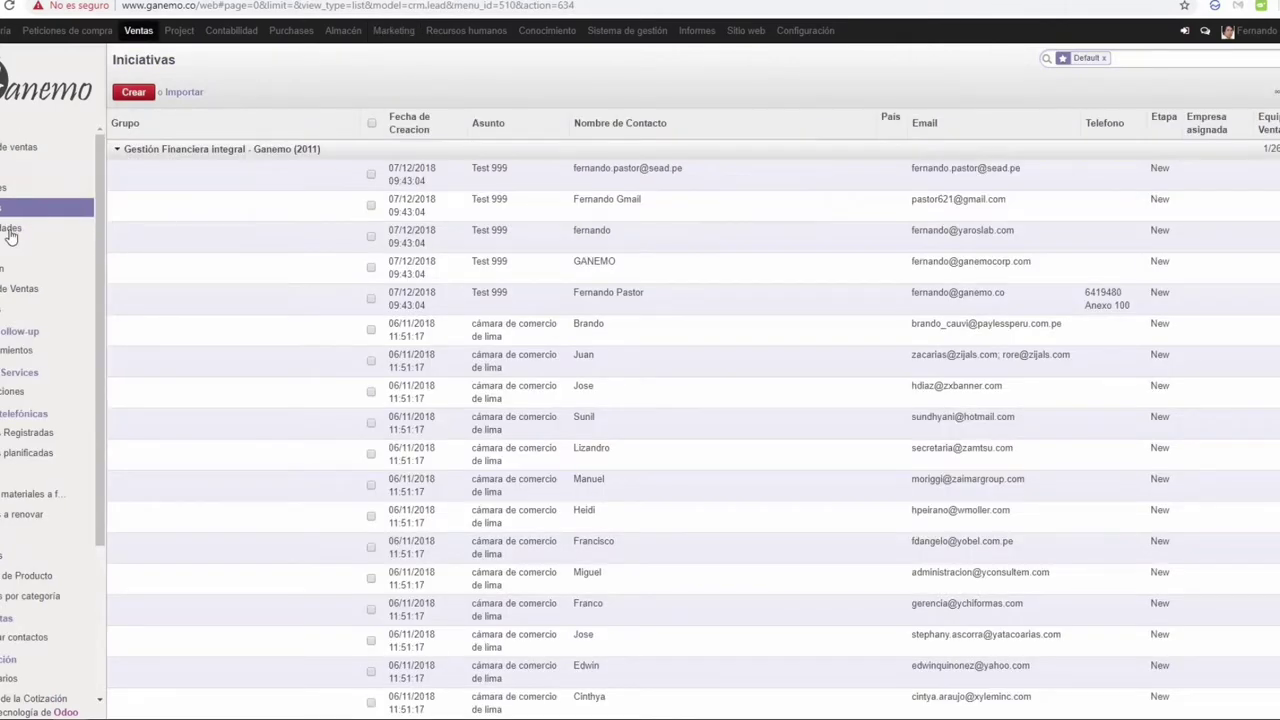
click(10, 232)
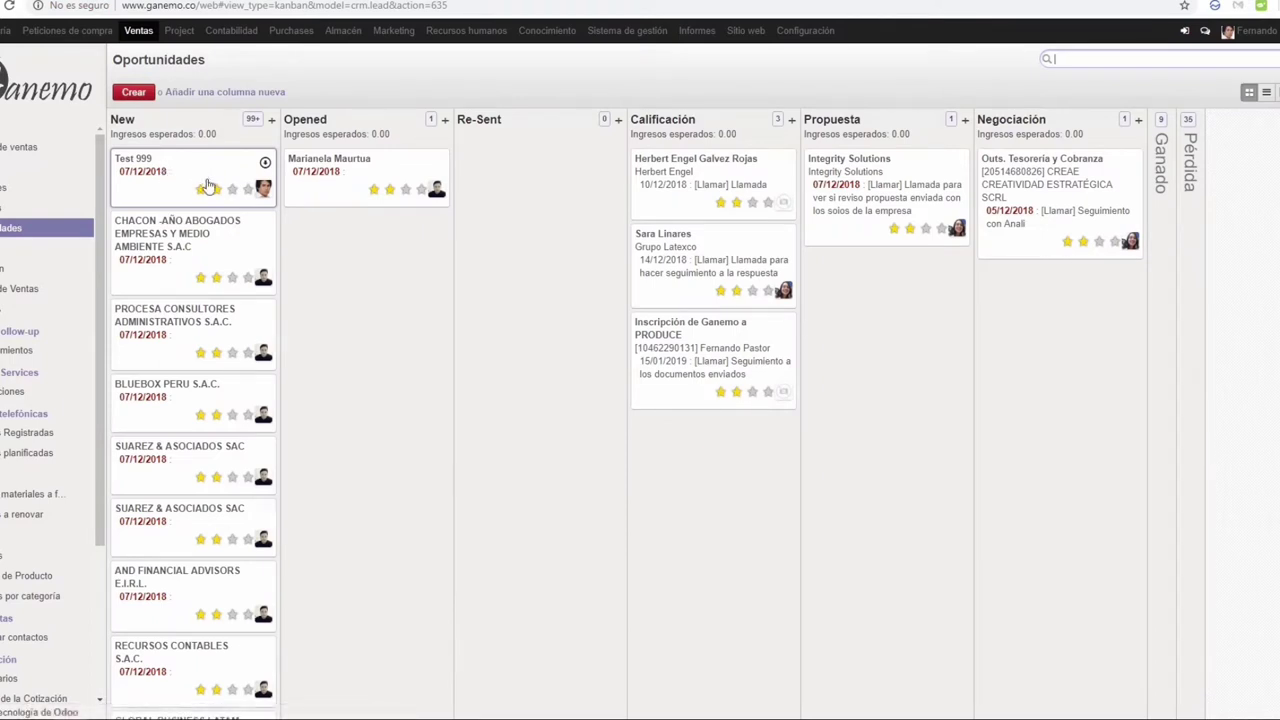
Step: Browse the Gestión Financiera integral - Ganemo leads, then drag the Test 999 card toward Opened
click(20, 207)
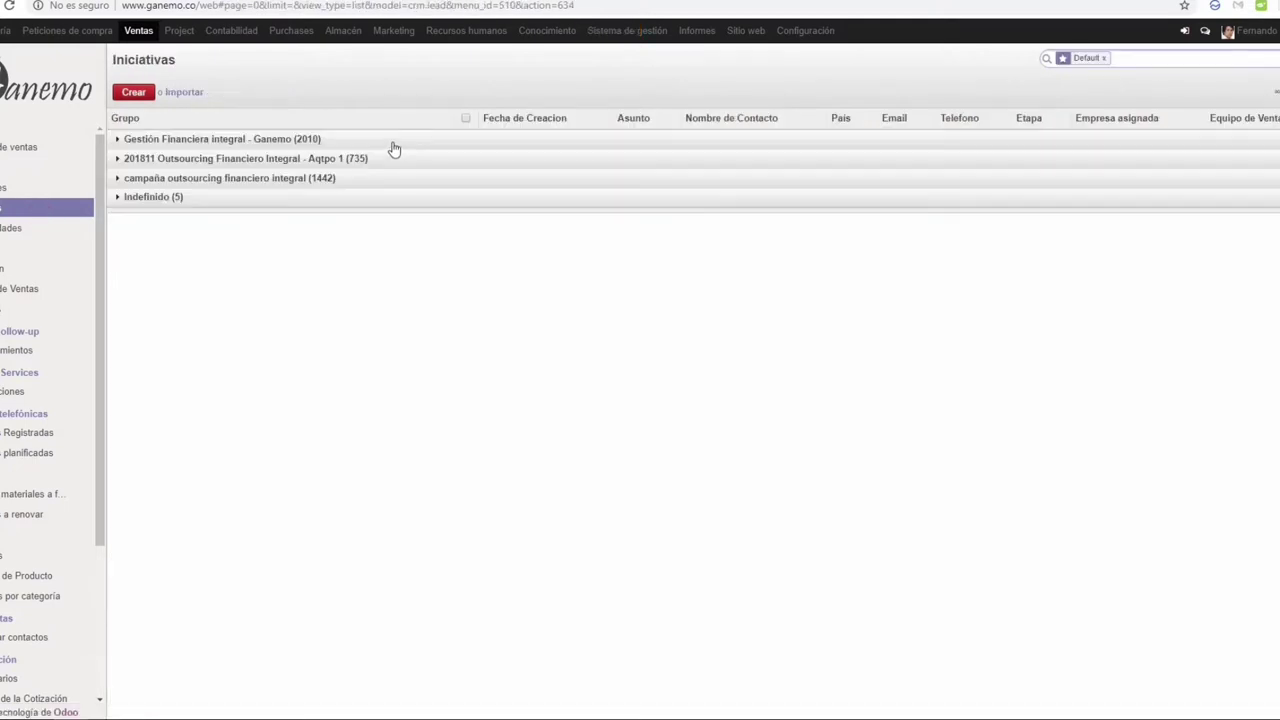
click(393, 144)
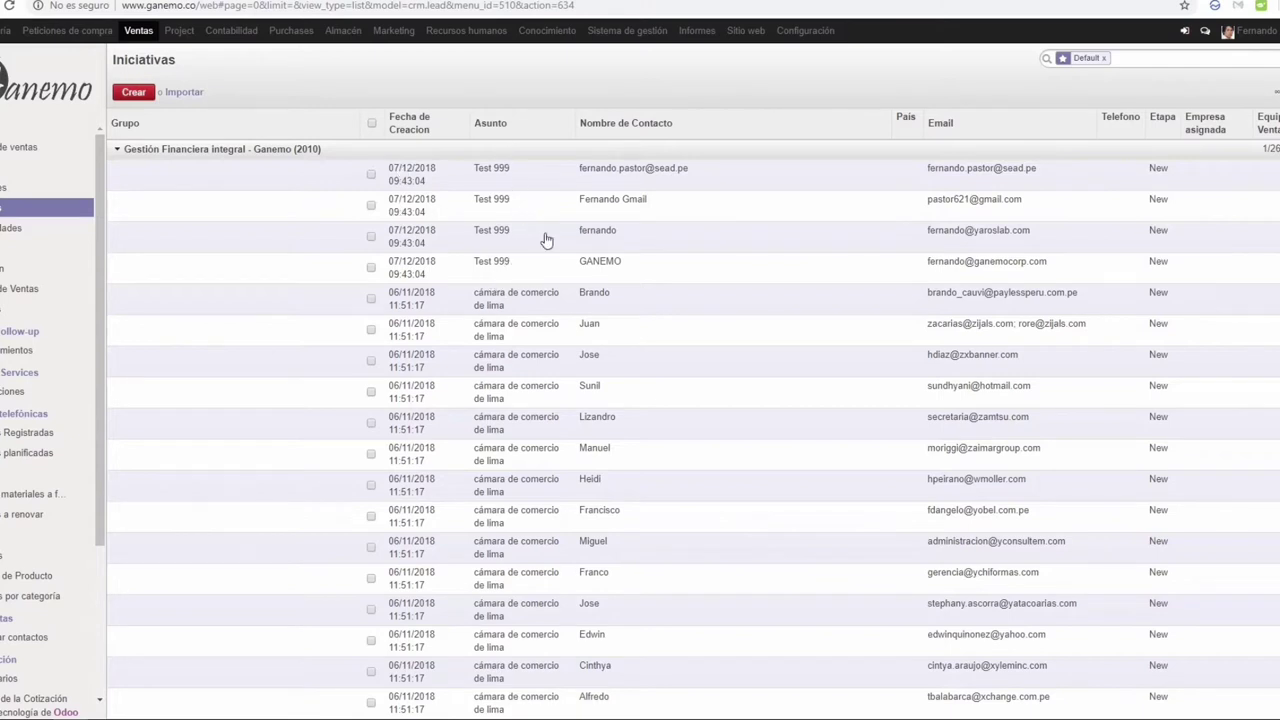
click(5, 230)
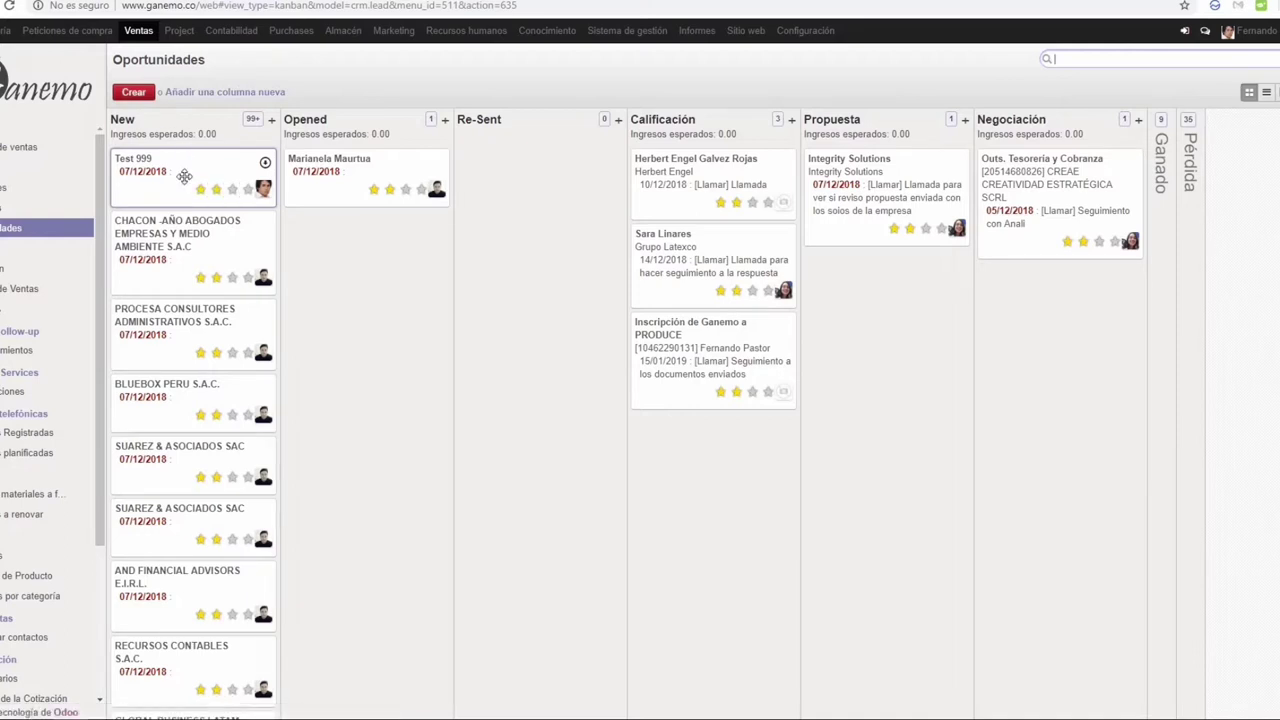
drag(184, 176, 358, 178)
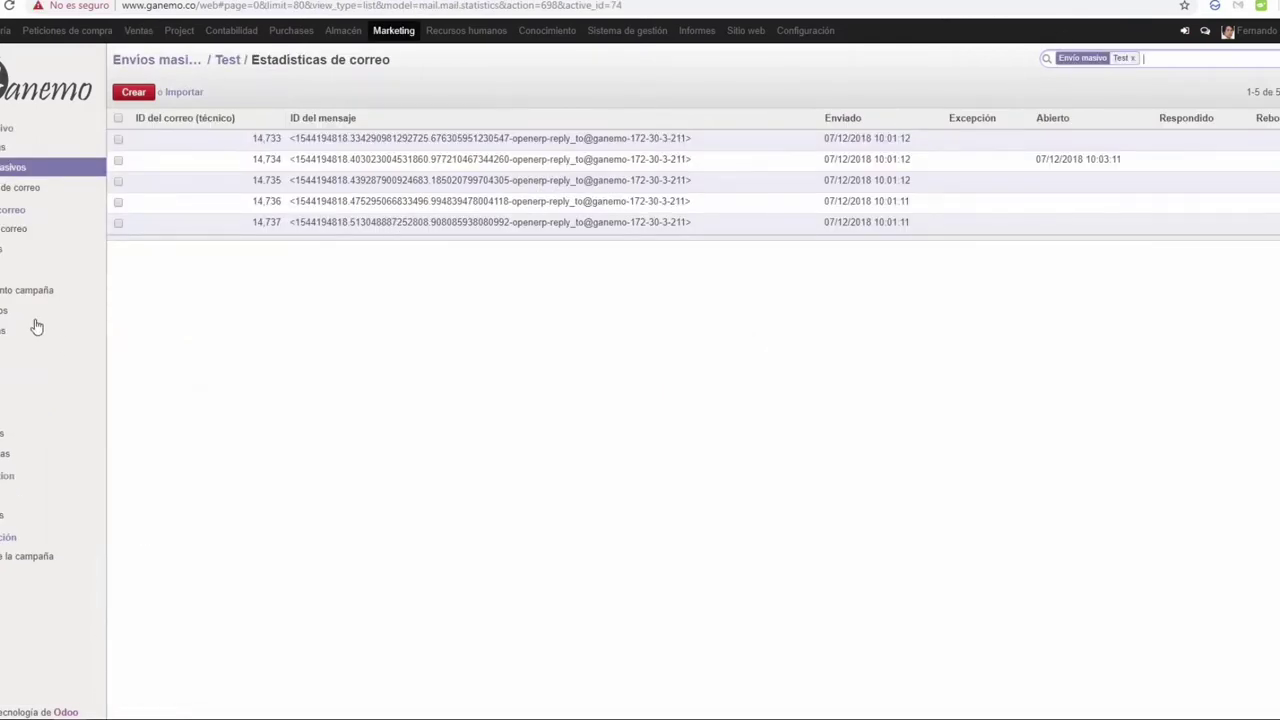
Step: In campaign follow-up, expand the ReOpened campaign group and run Test 999's second-email workitem
click(19, 292)
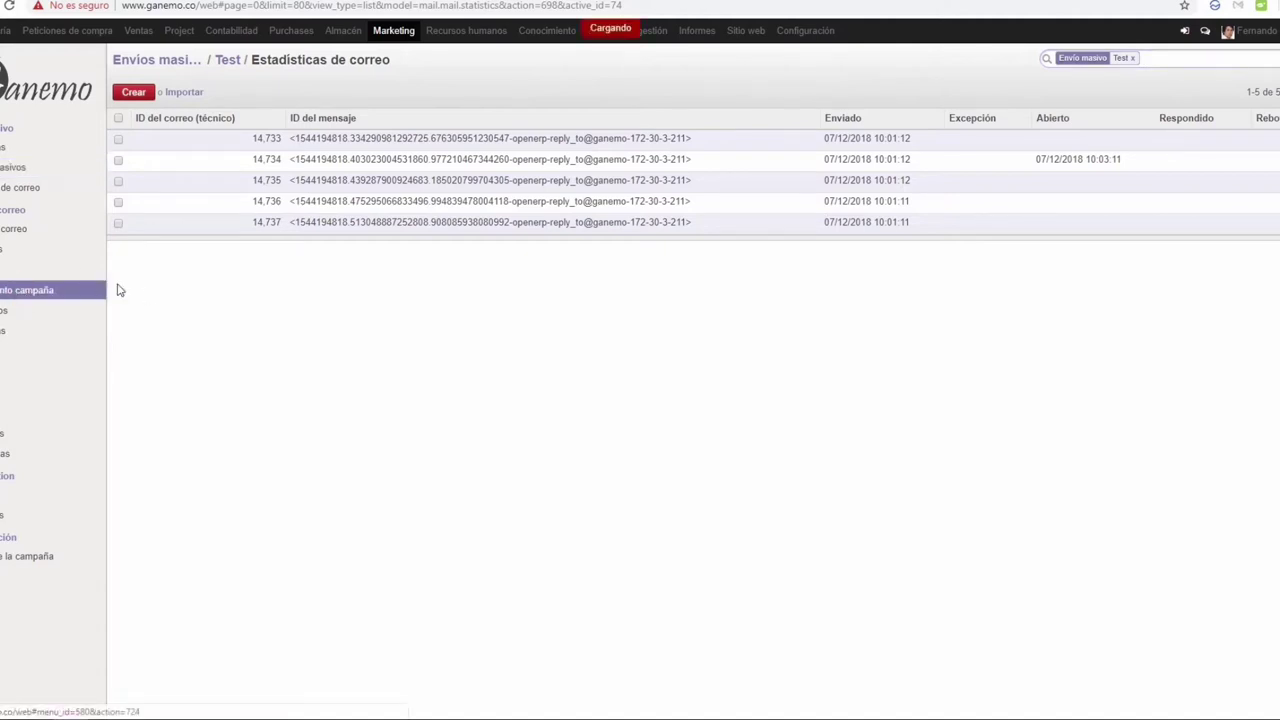
click(237, 257)
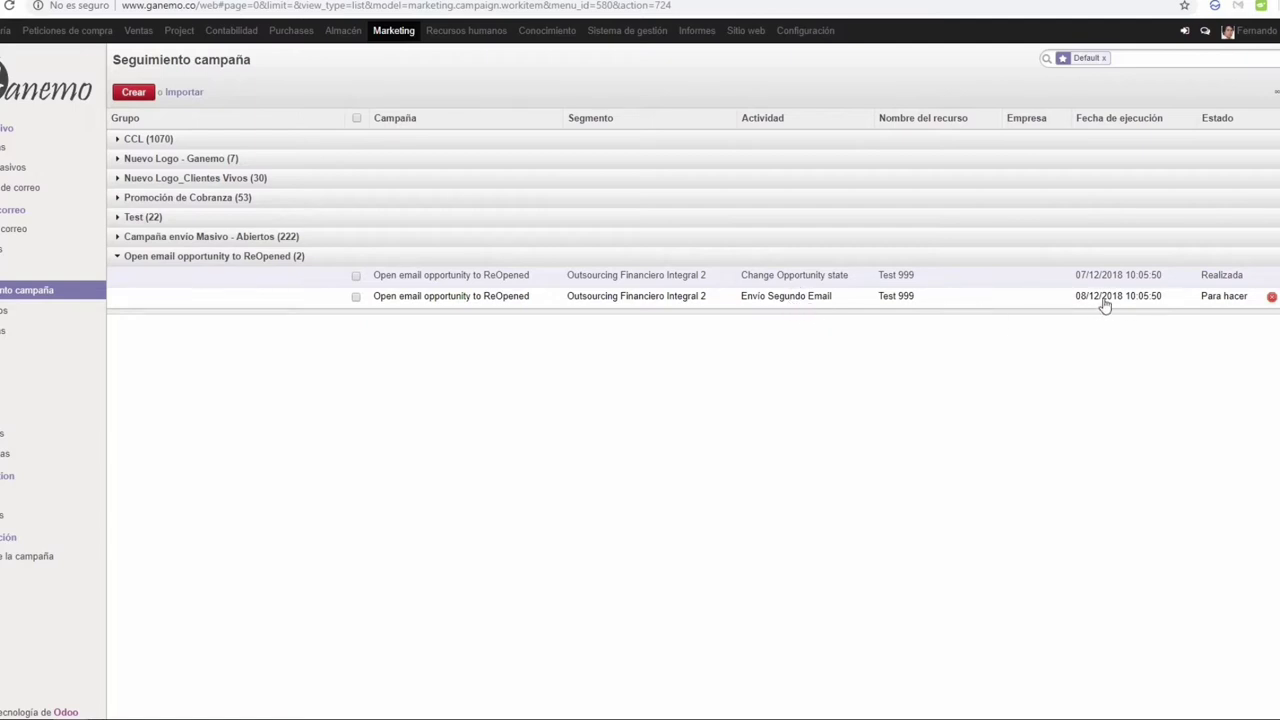
mouse_move(1108, 305)
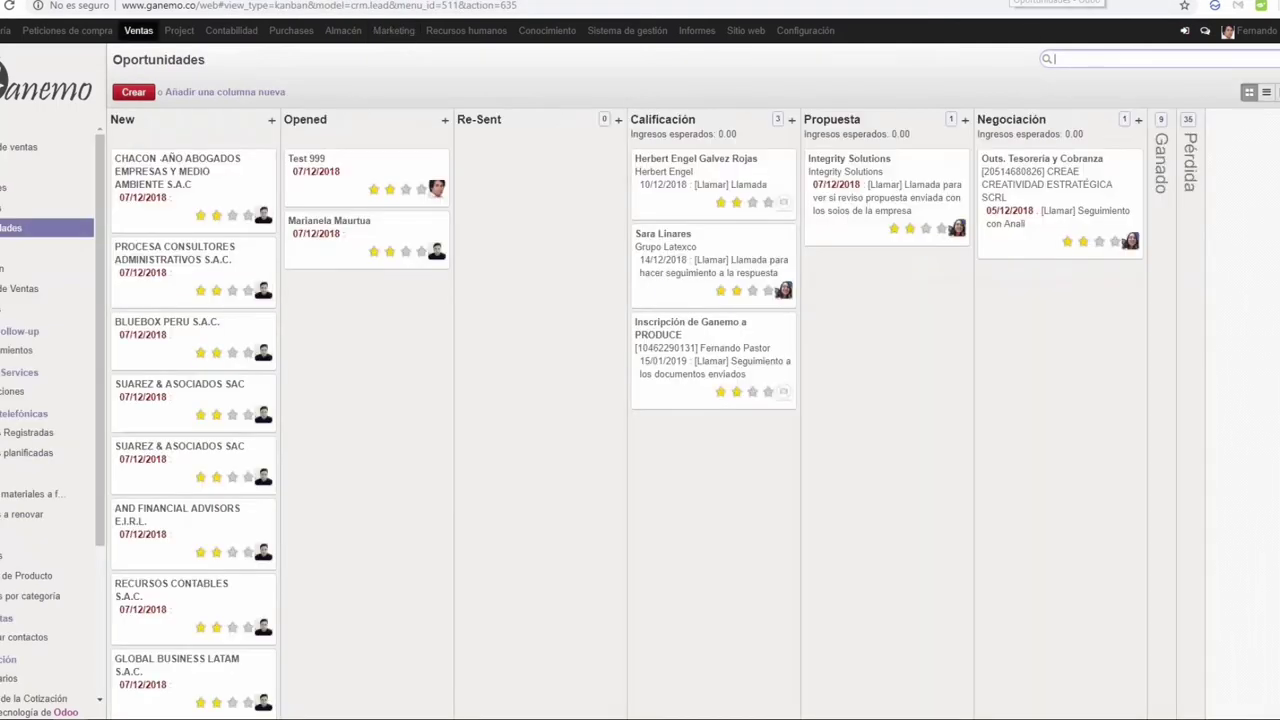
drag(330, 168, 545, 175)
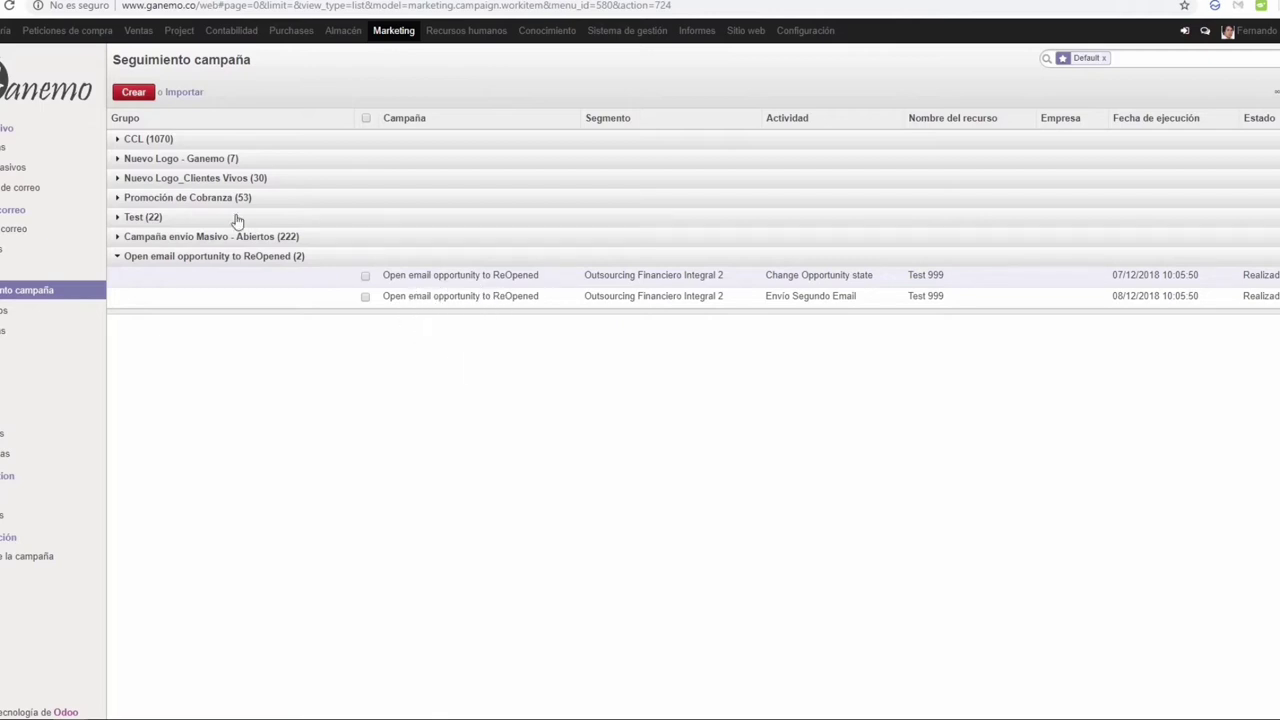
Step: Reload the follow-up list to confirm Test 999's third-email step is now pending
click(18, 300)
click(316, 257)
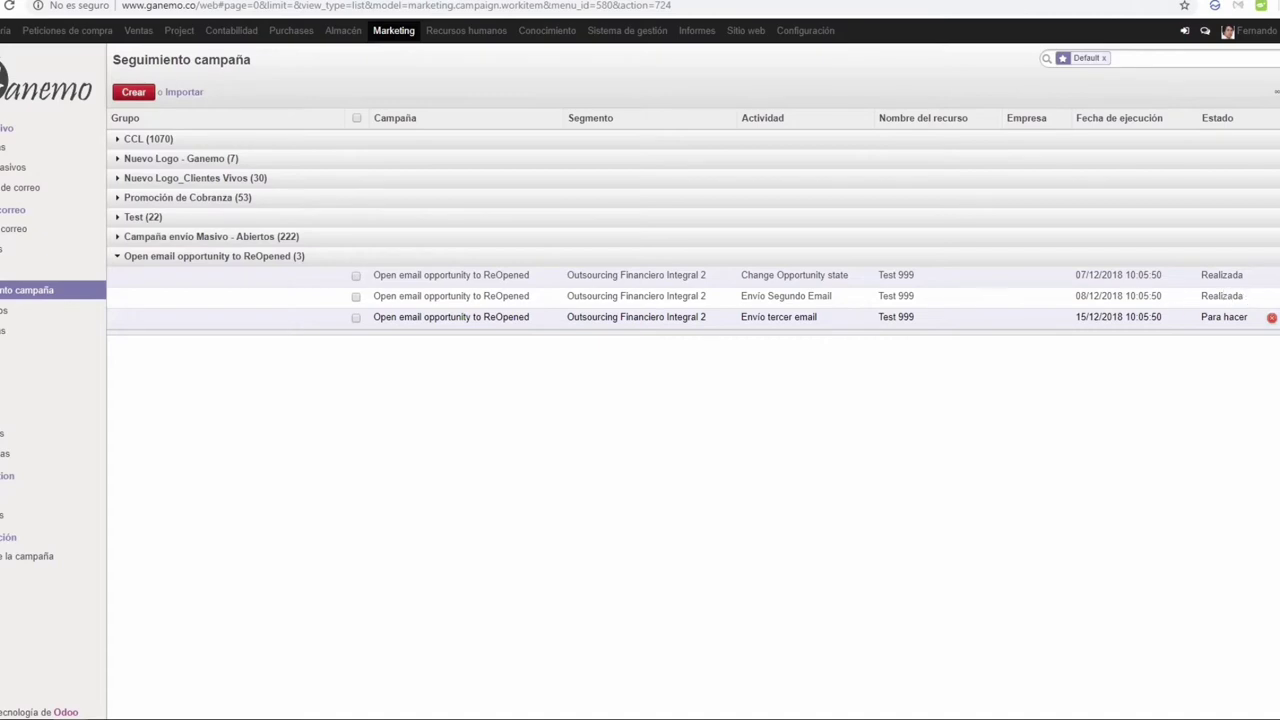
key(ctrl+Tab)
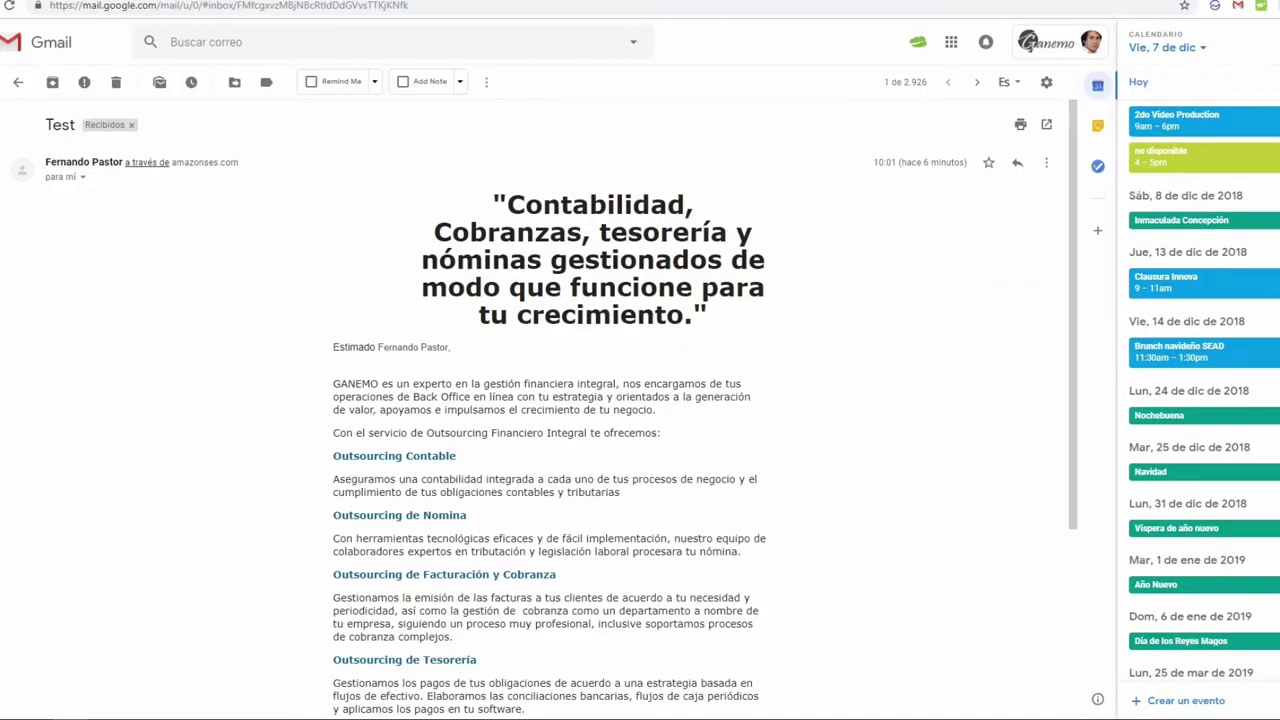
Step: Read the 'Coordinemos una reunión' email in Gmail, then run Test 999's third-email workitem in Odoo
click(45, 131)
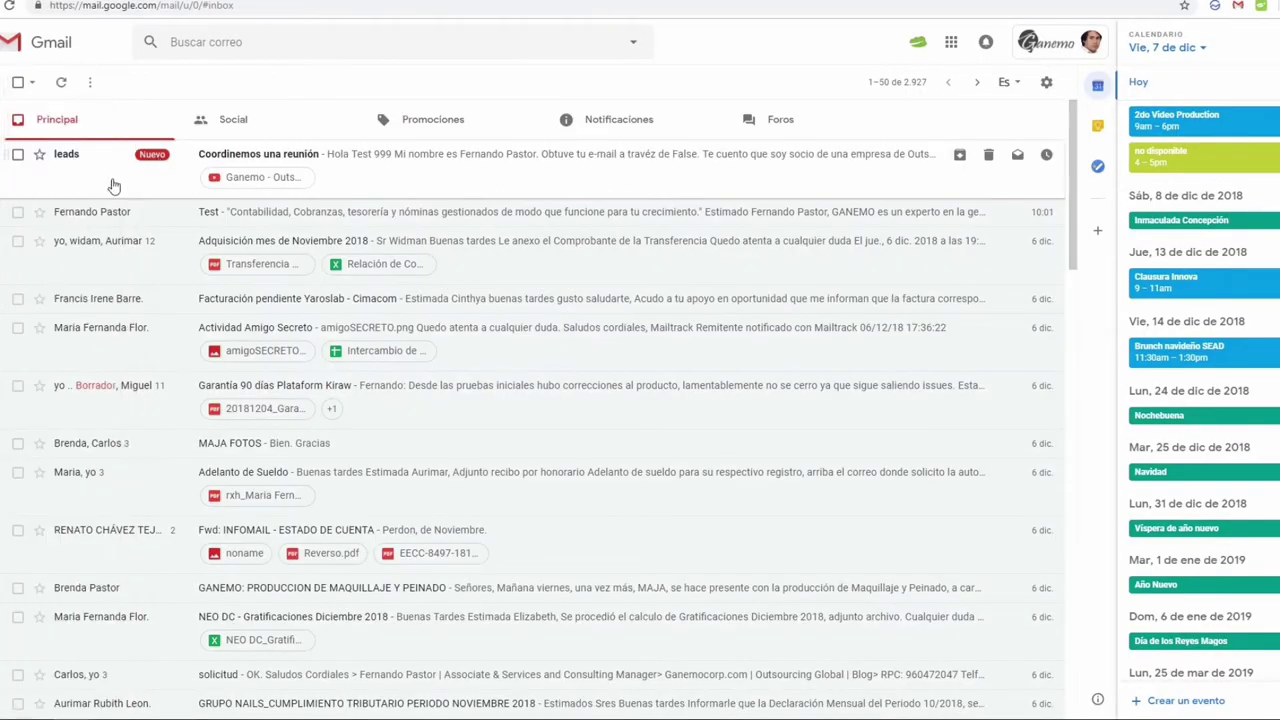
click(70, 168)
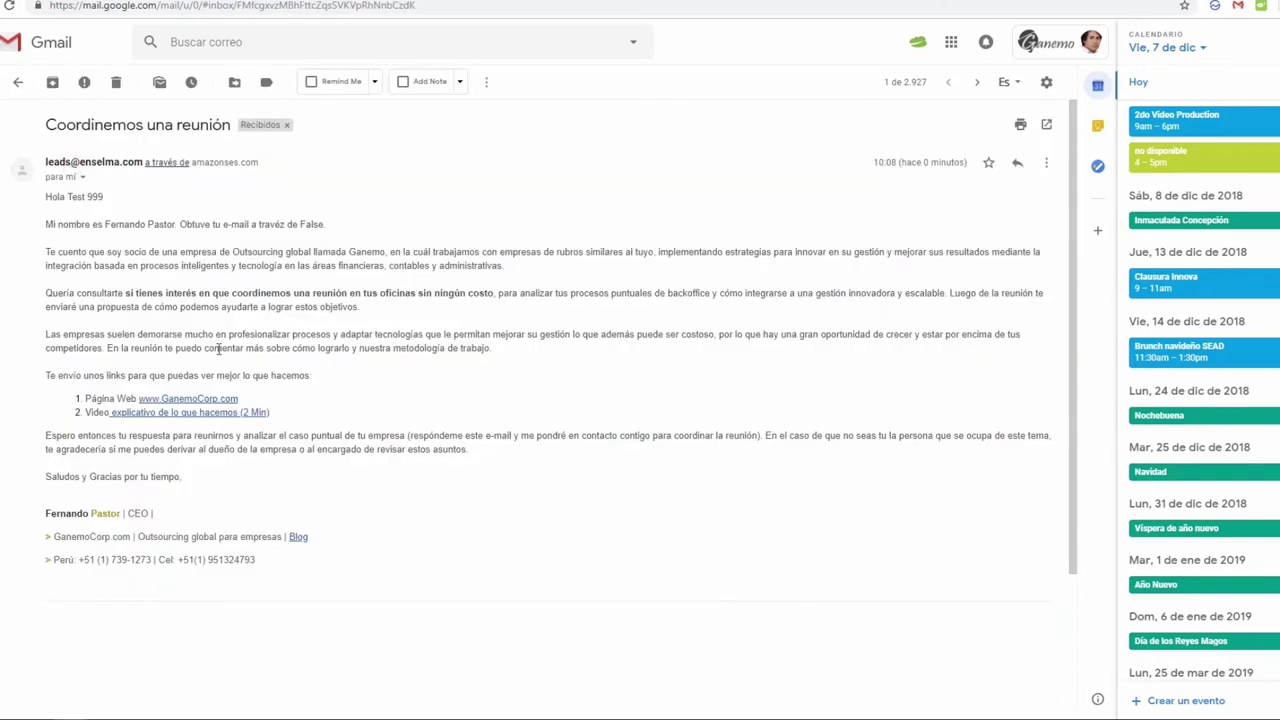
scroll(217, 343, down, 3)
scroll(217, 348, up, 3)
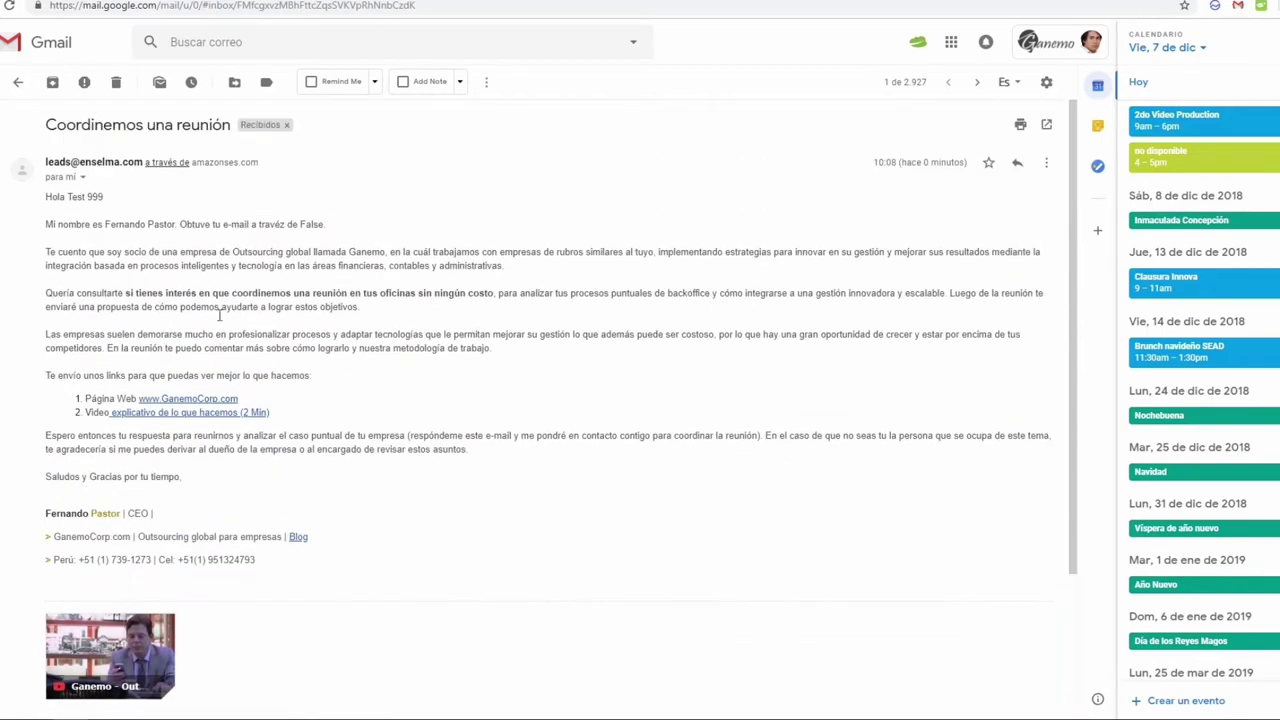
scroll(250, 330, down, 2)
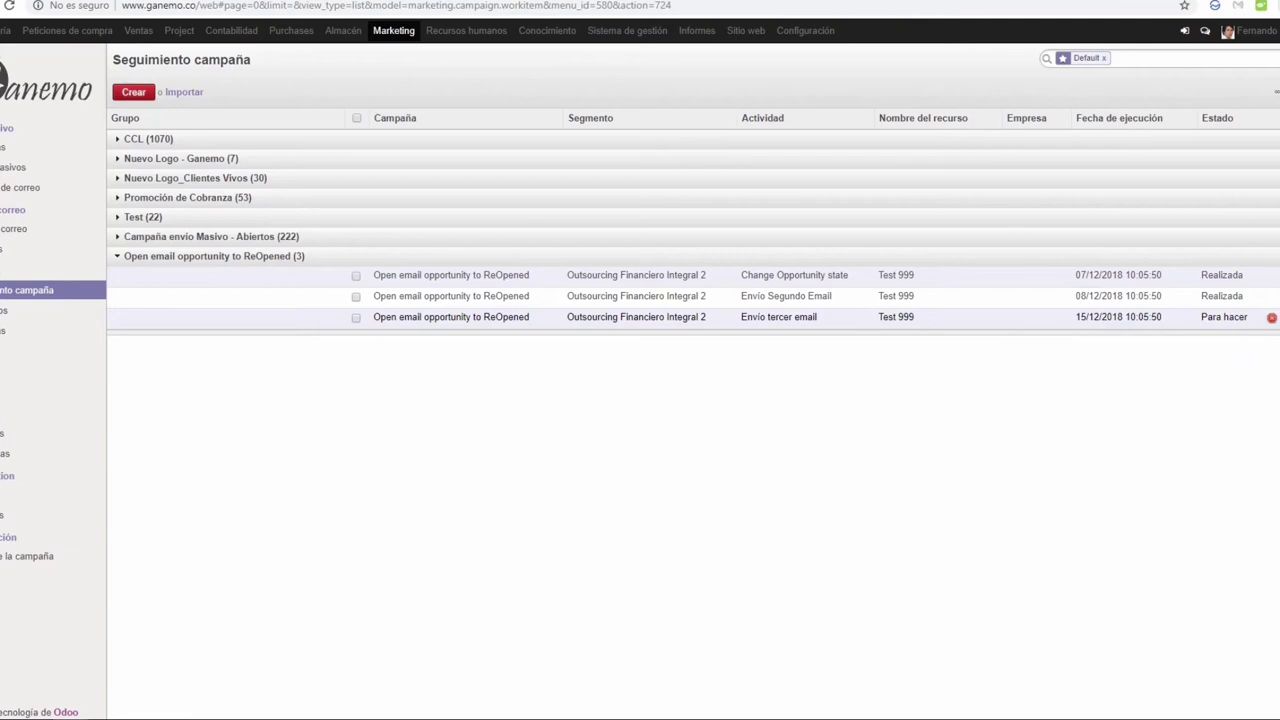
click(1271, 317)
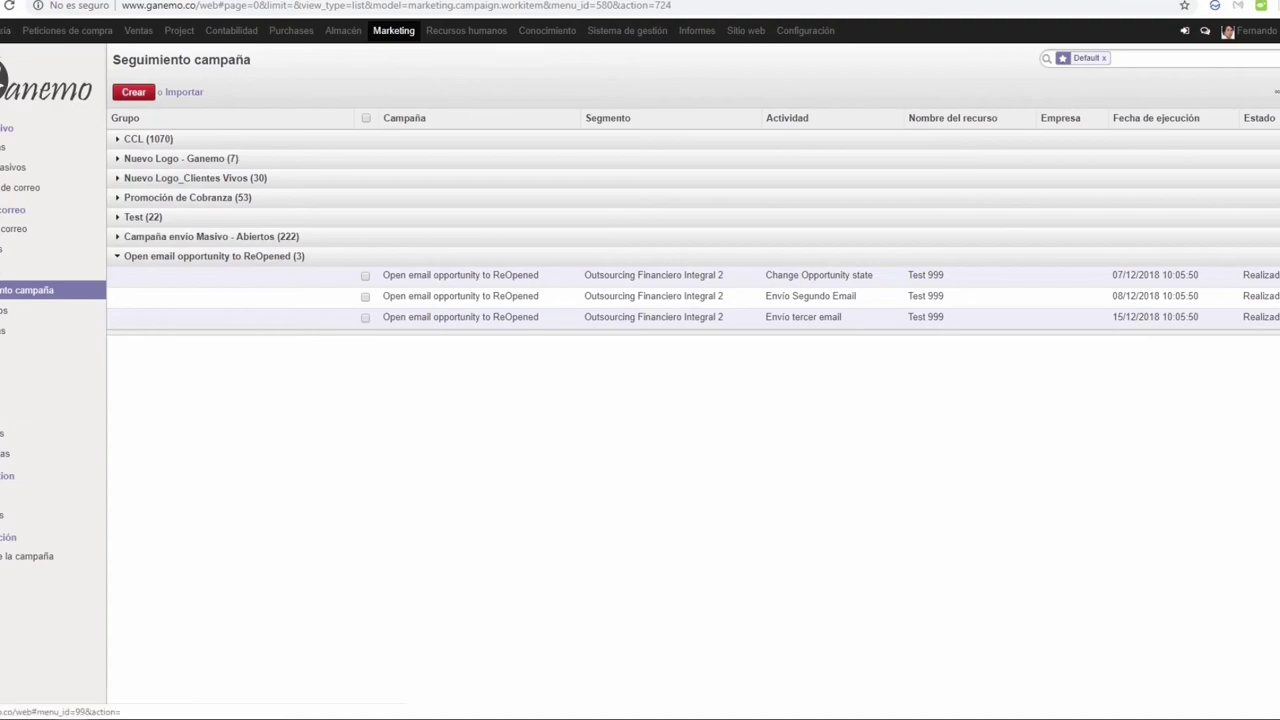
click(214, 2)
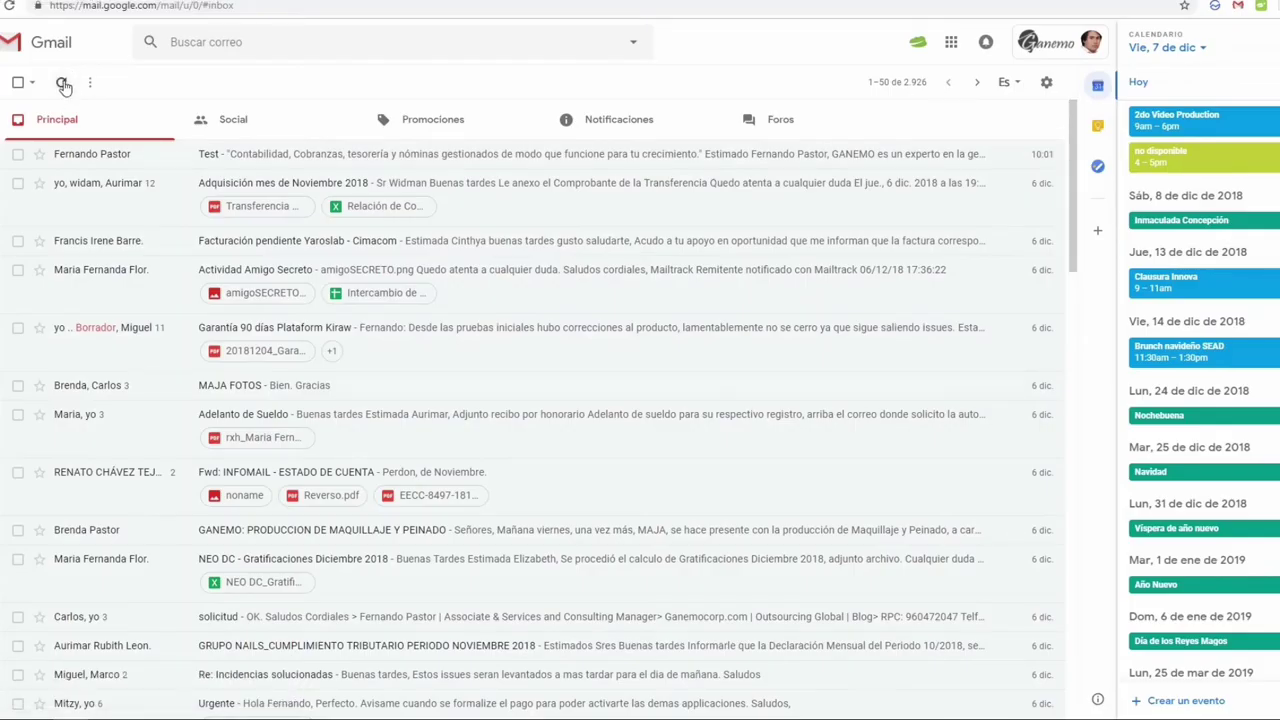
Step: Refresh the Gmail inbox, read the new 'Coordinemos una reunión' email and delete it
click(61, 82)
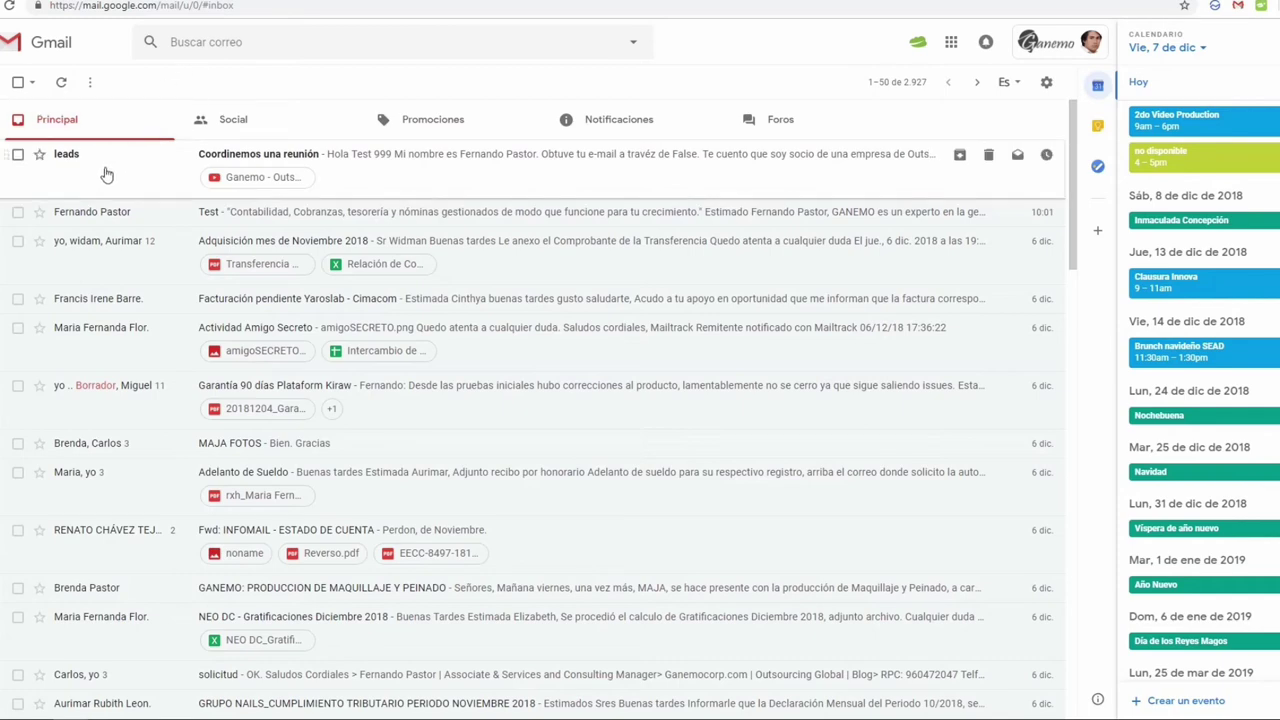
click(106, 171)
scroll(292, 347, down, 2)
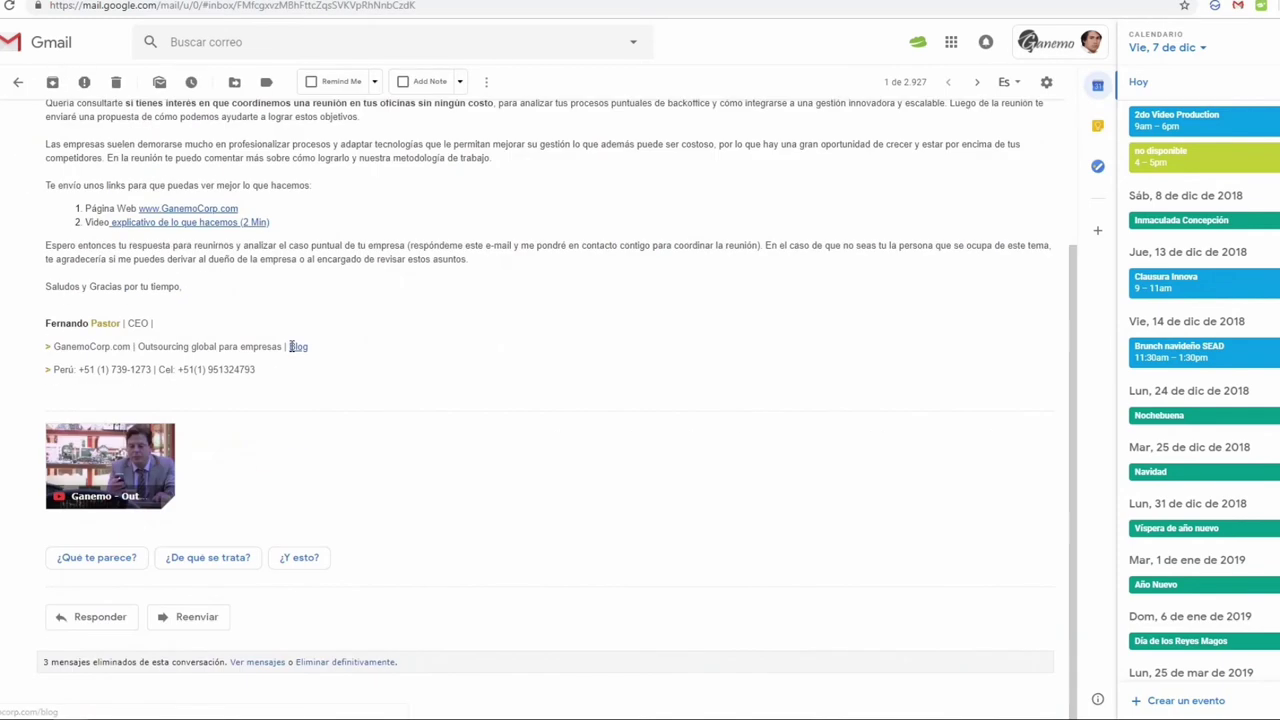
scroll(292, 347, up, 2)
click(116, 85)
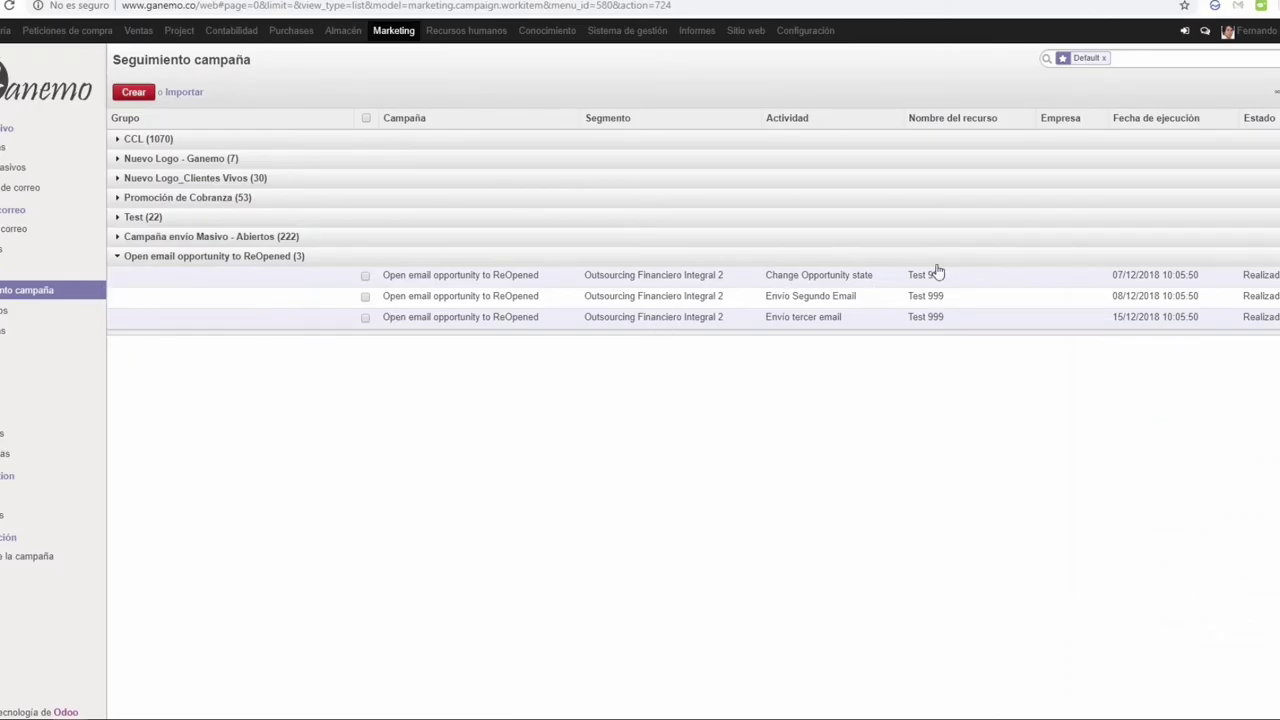
Step: Collapse, reload and re-expand the 'Open email opportunity to ReOpened' follow-up group
click(328, 258)
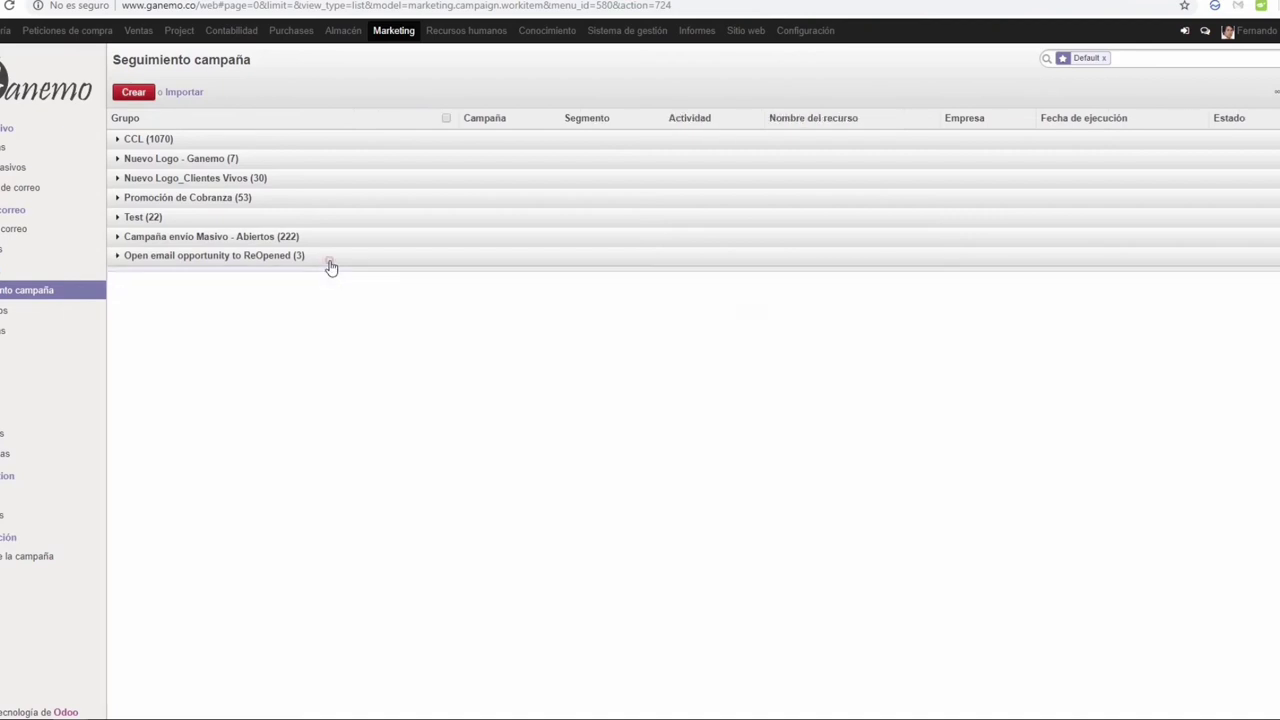
click(49, 296)
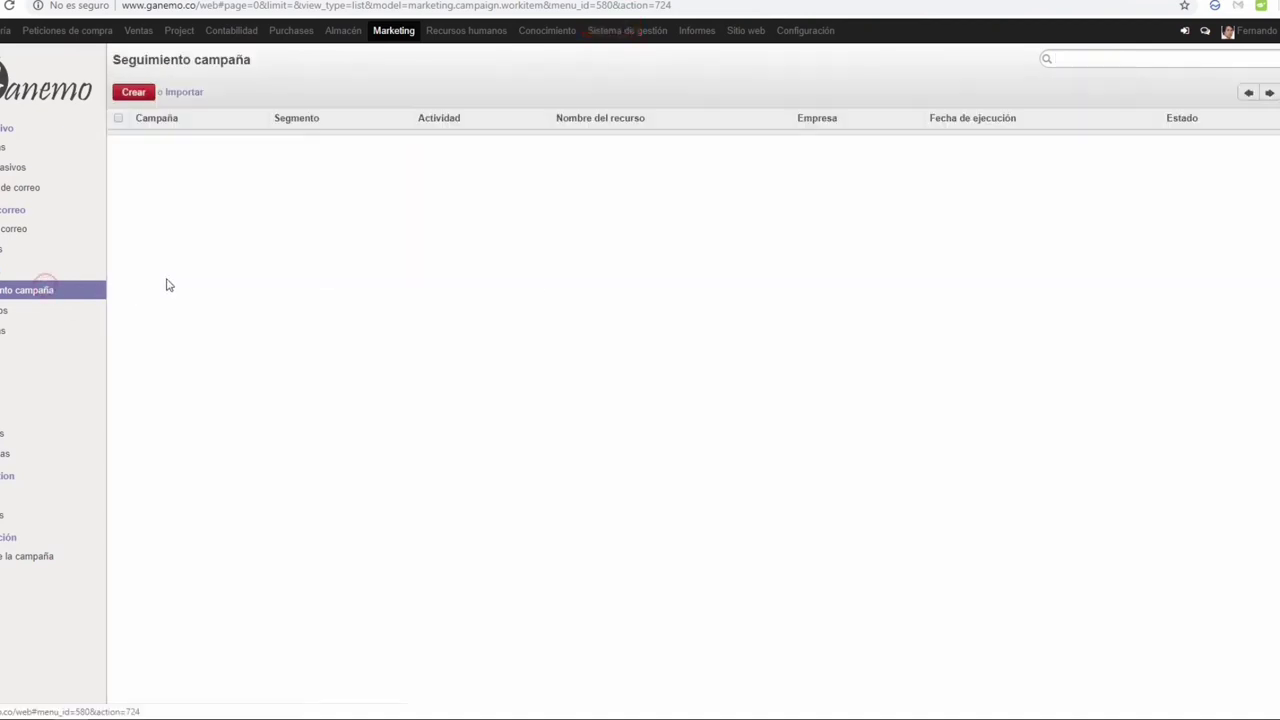
click(282, 258)
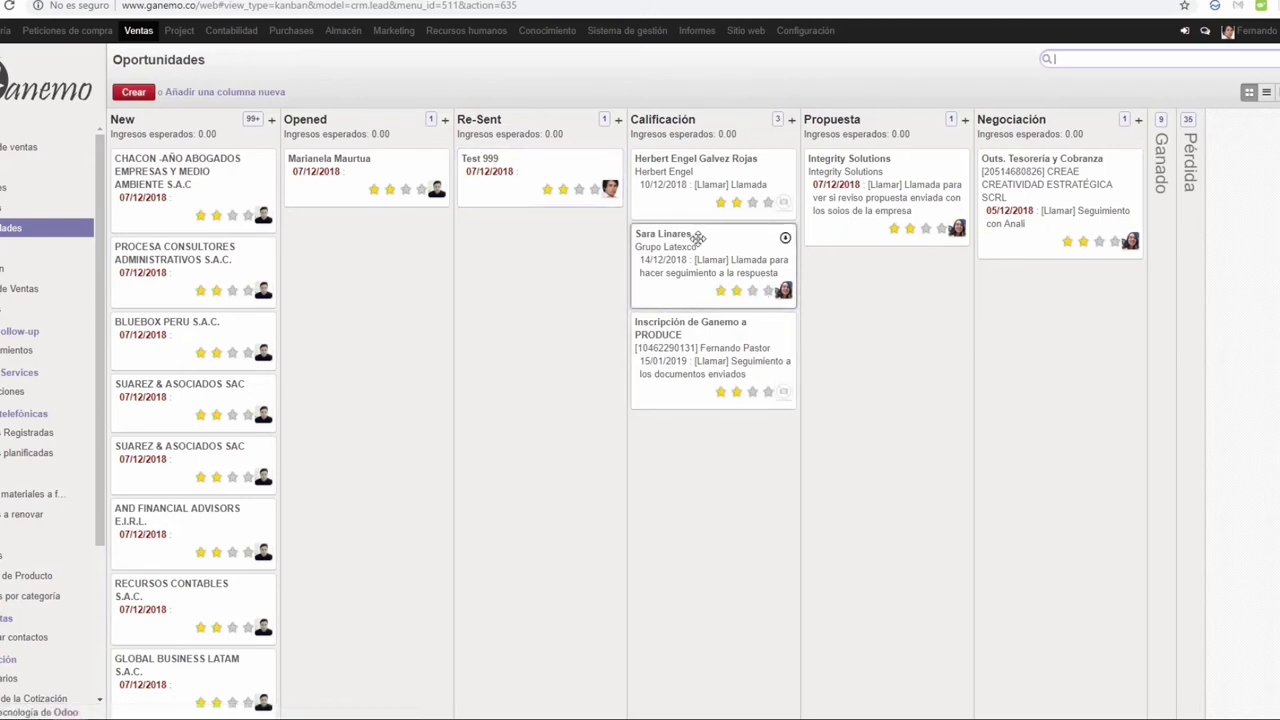
Step: Advance the presentation to the 'Embudo de Conversión' slide
click(529, 180)
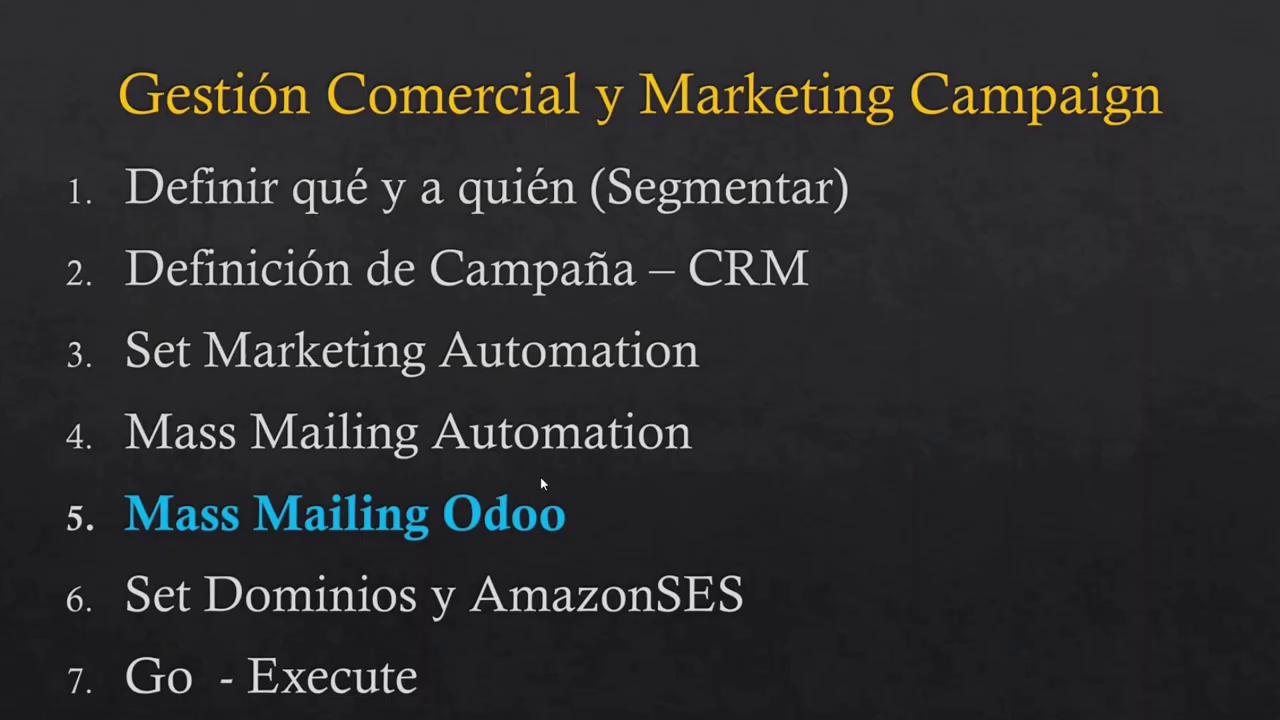
click(541, 478)
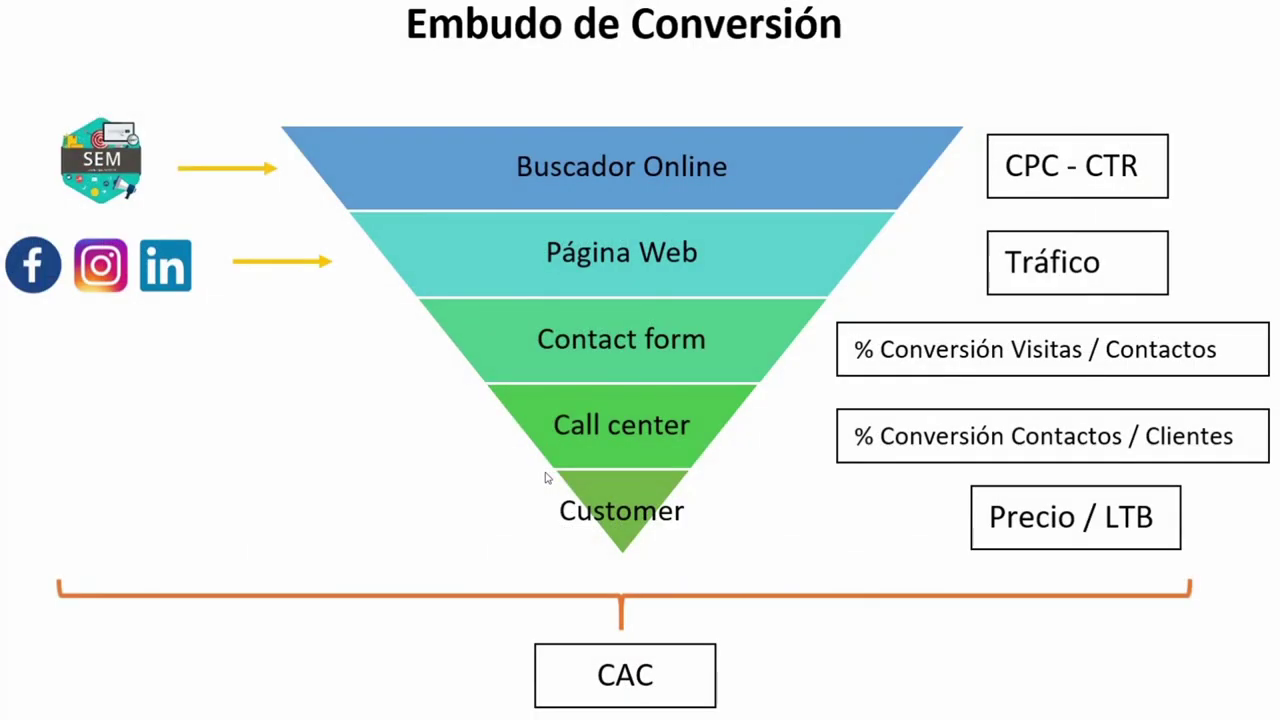